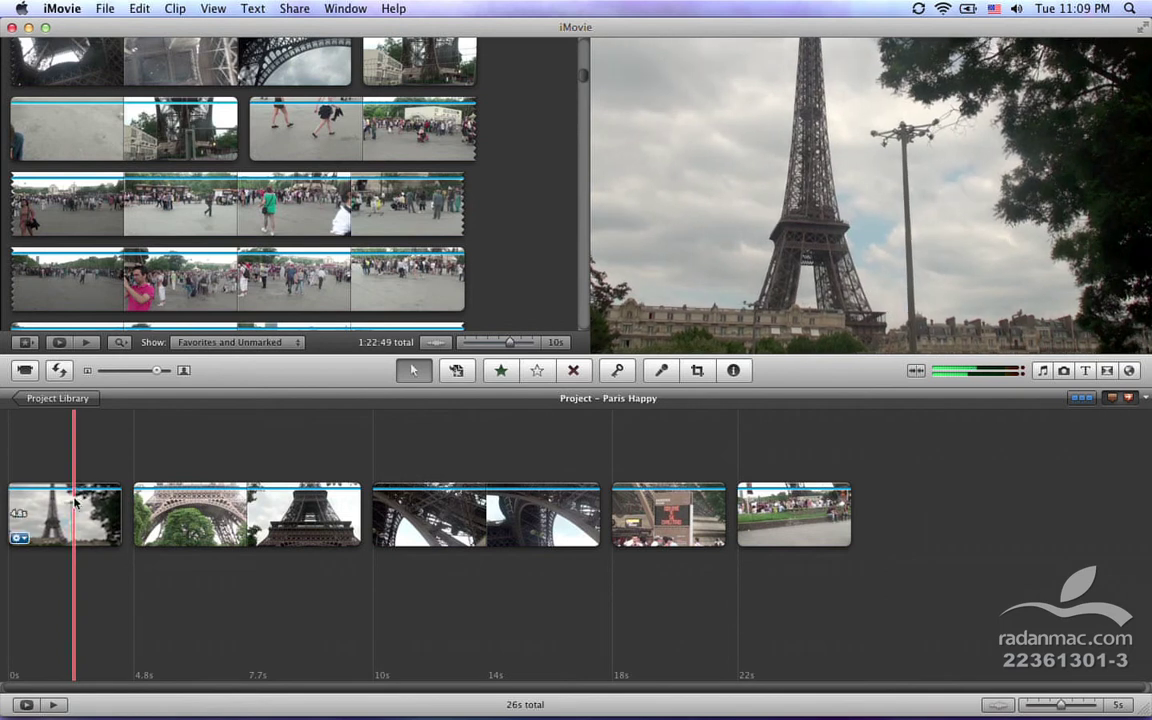
Step: Trim the first Eiffel Tower clip to a selected 1.6 s range in its second half
key(space)
drag(73, 505, 114, 511)
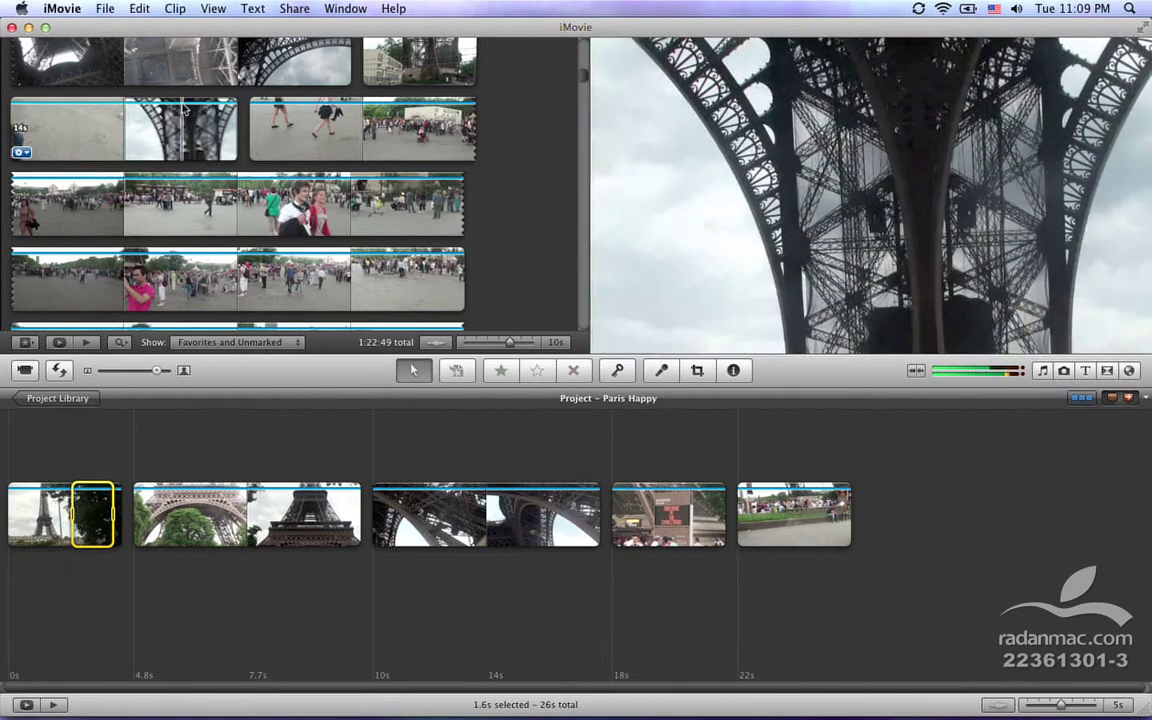
click(173, 9)
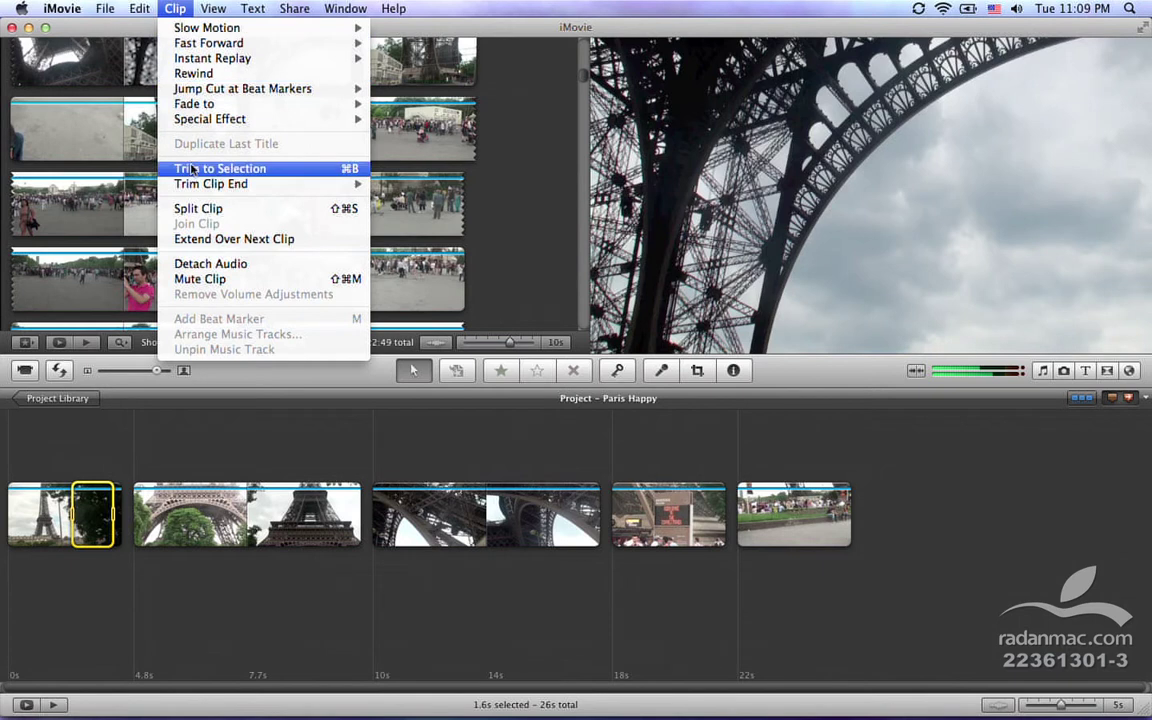
click(311, 174)
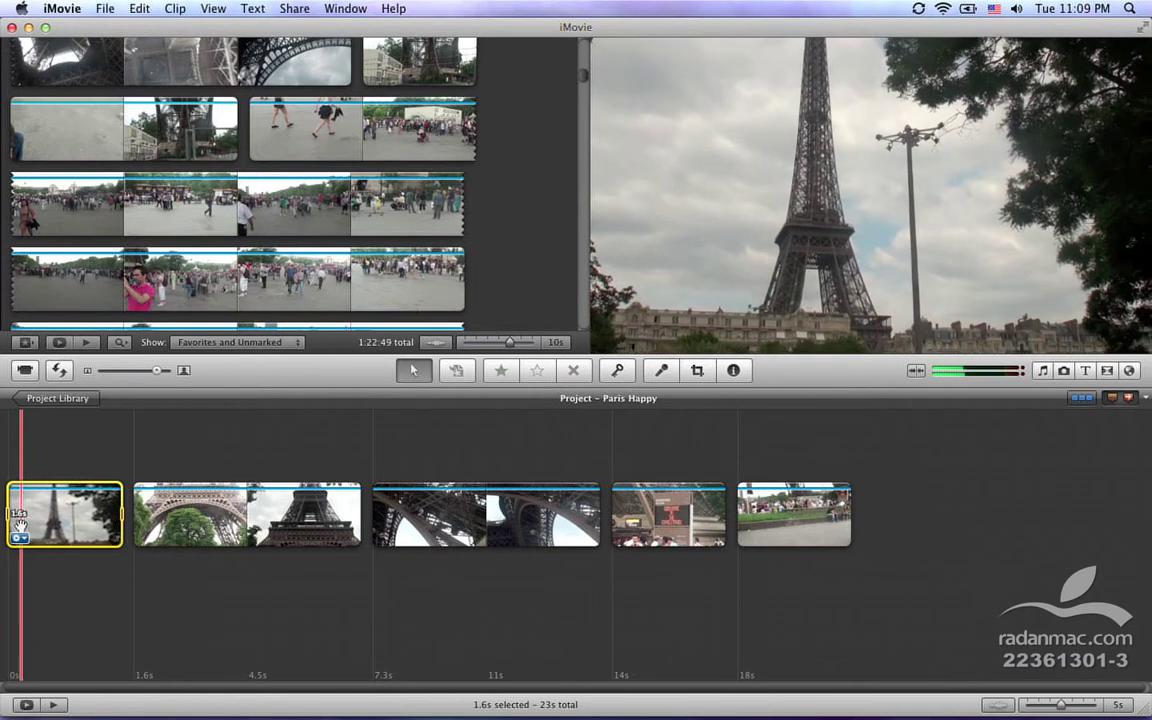
Step: Undo the trim of the first clip and clear the range selection
click(106, 447)
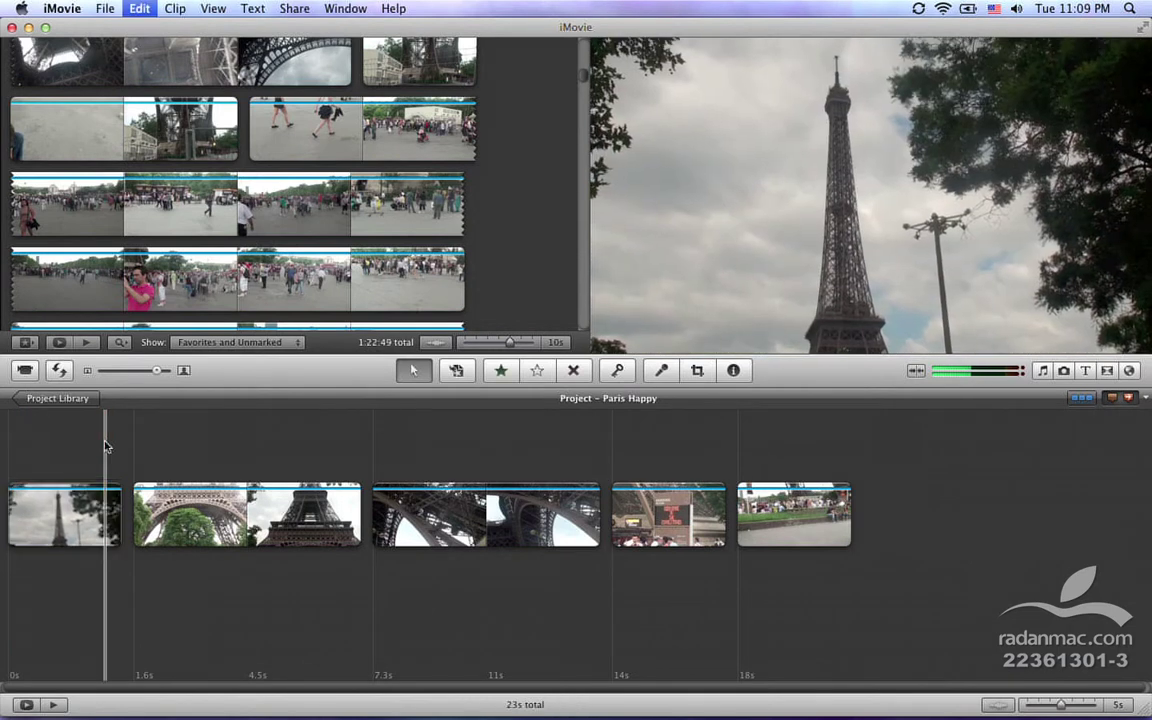
key(super+v)
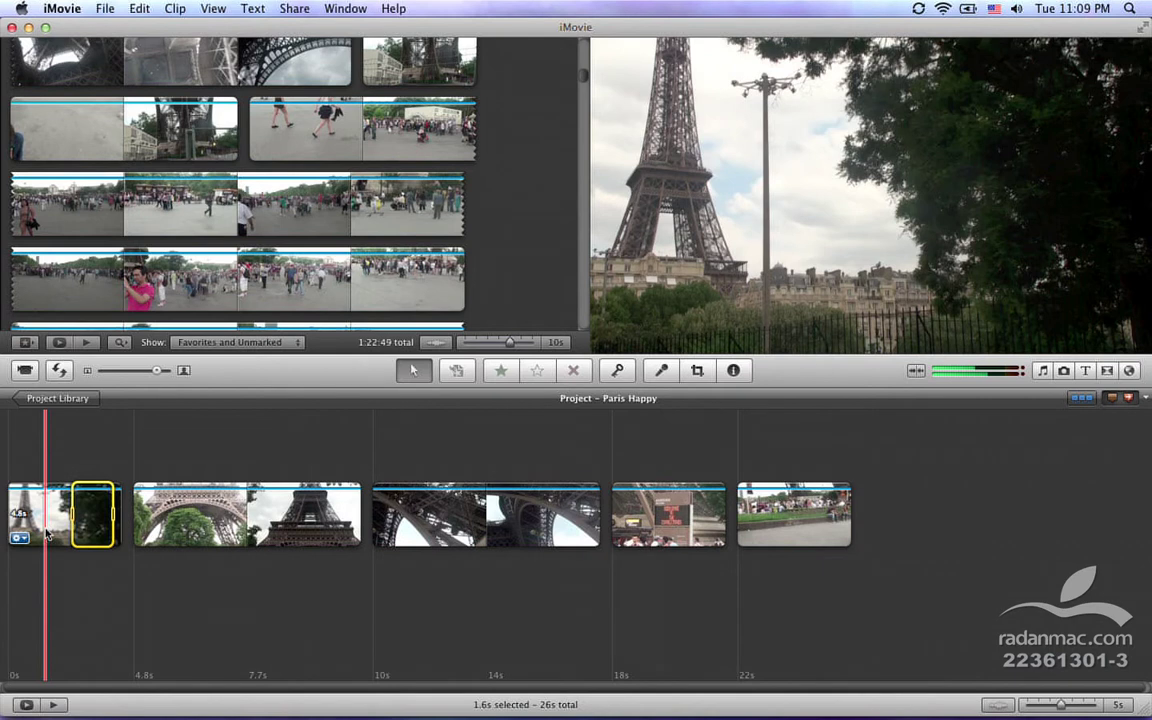
click(83, 566)
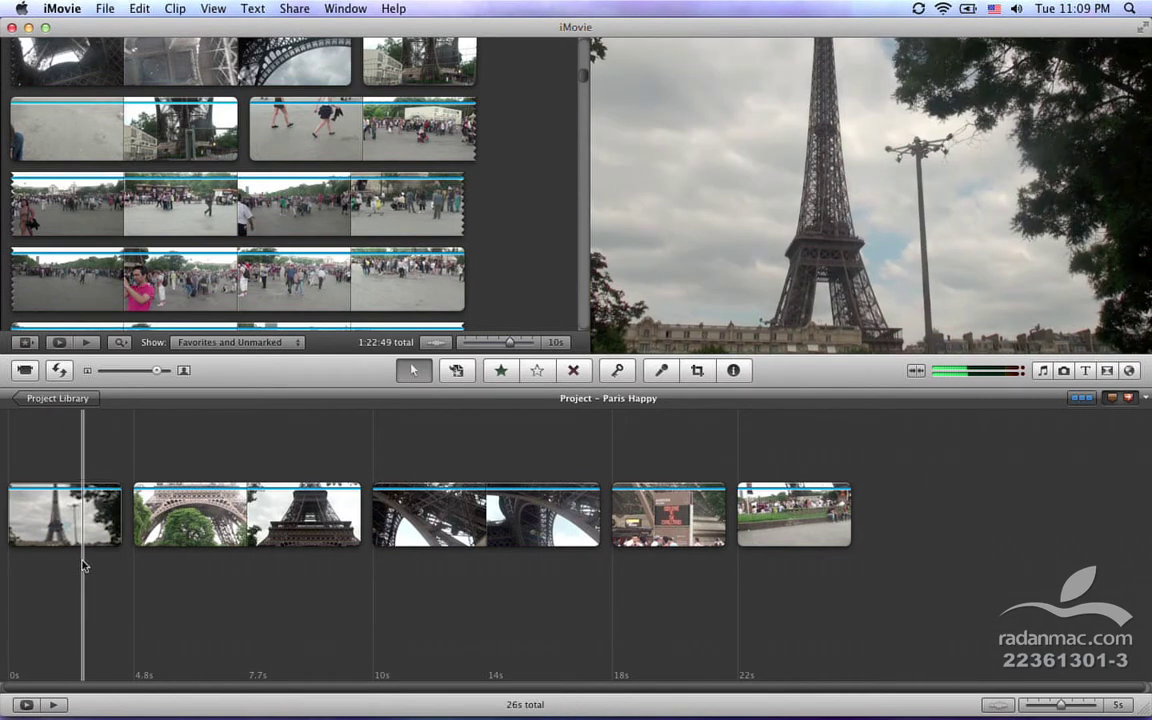
Step: Shorten the first clip to 1.6 s in the Clip Trimmer by moving its start later and its end earlier
click(76, 502)
key(space)
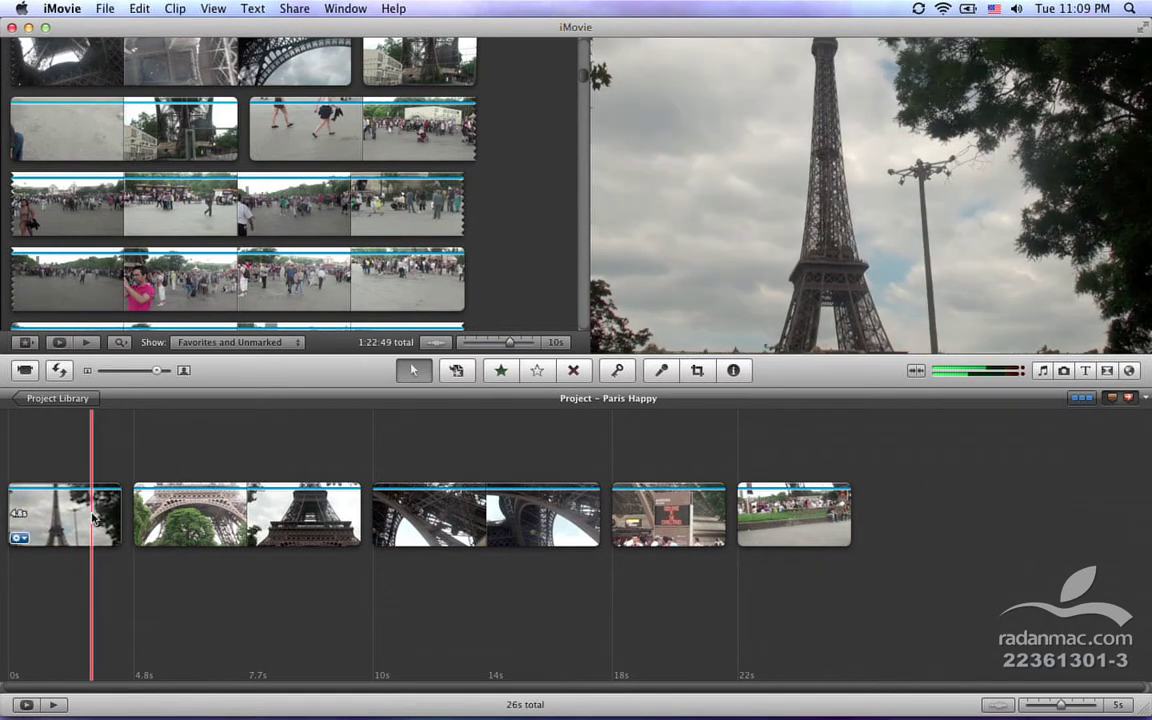
click(345, 8)
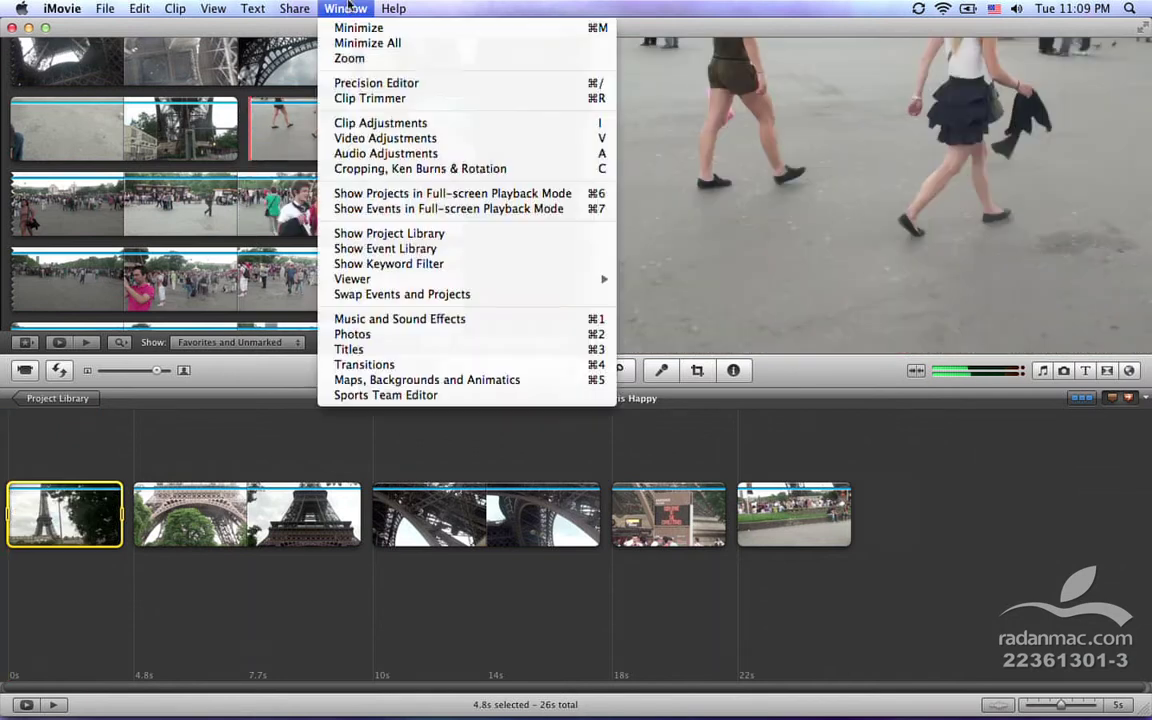
click(360, 98)
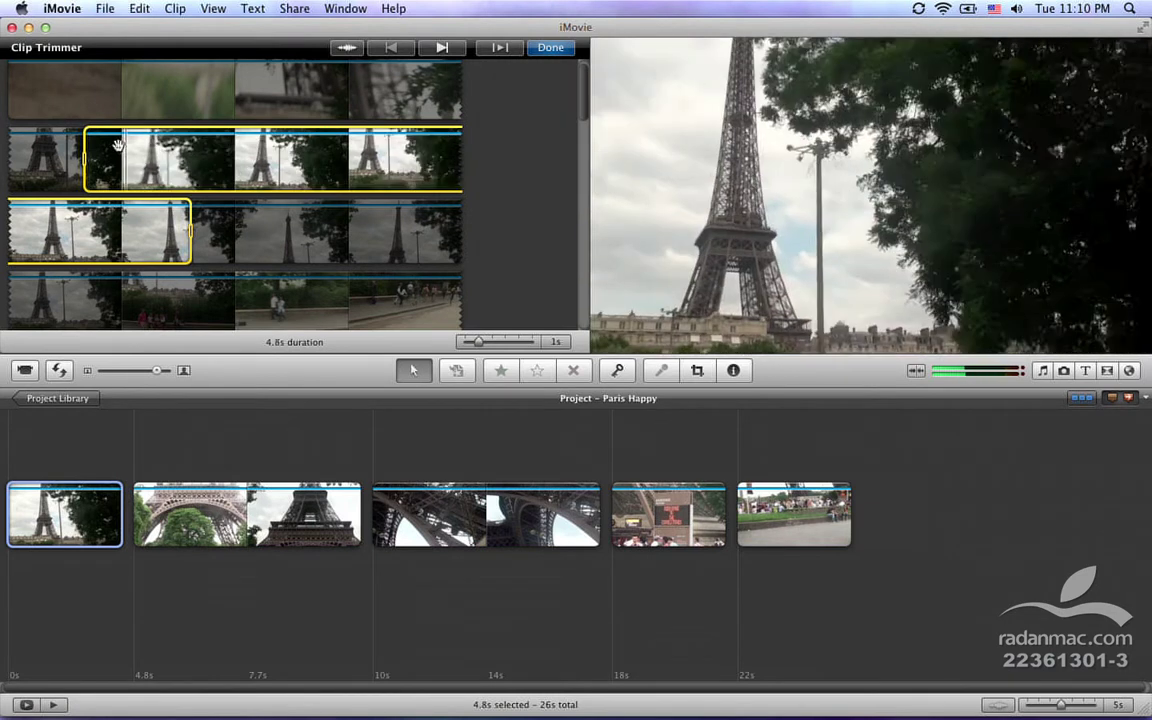
drag(83, 158, 386, 193)
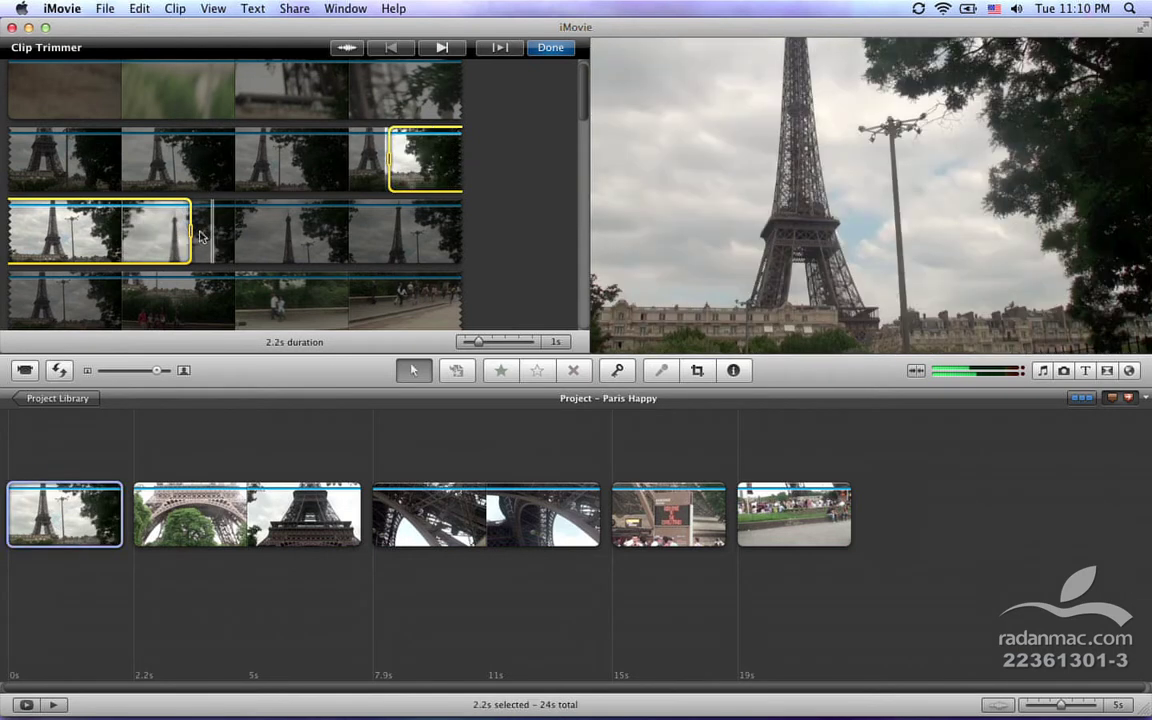
drag(192, 233, 120, 233)
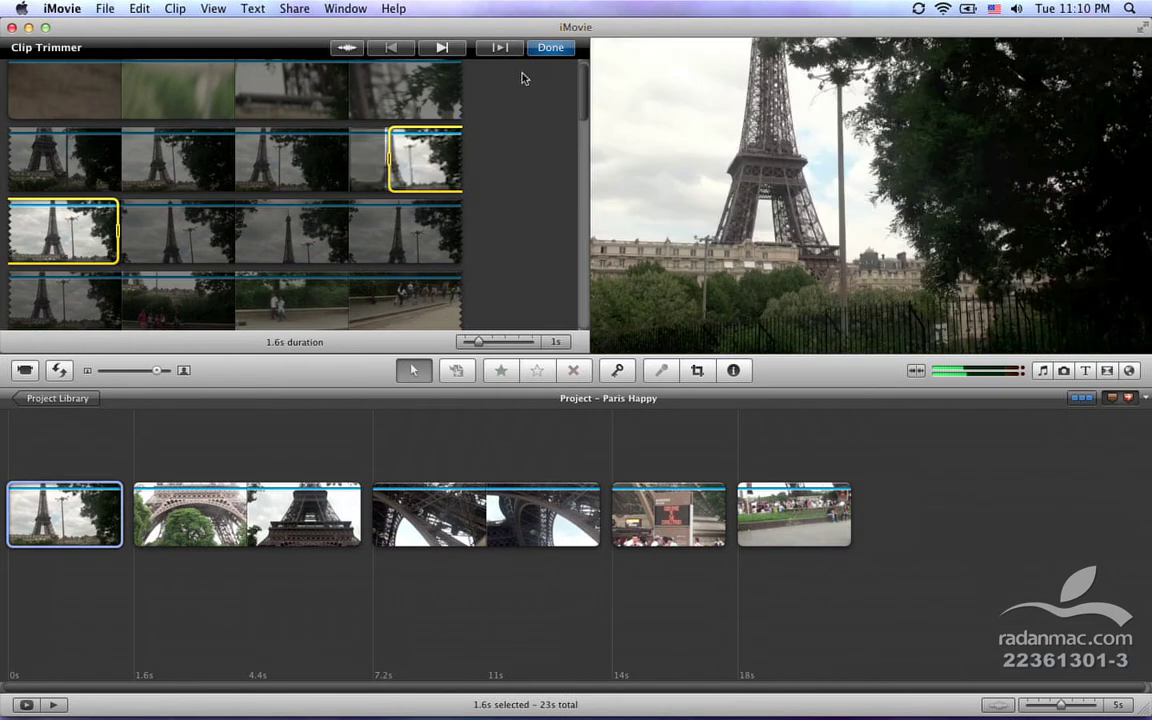
click(548, 48)
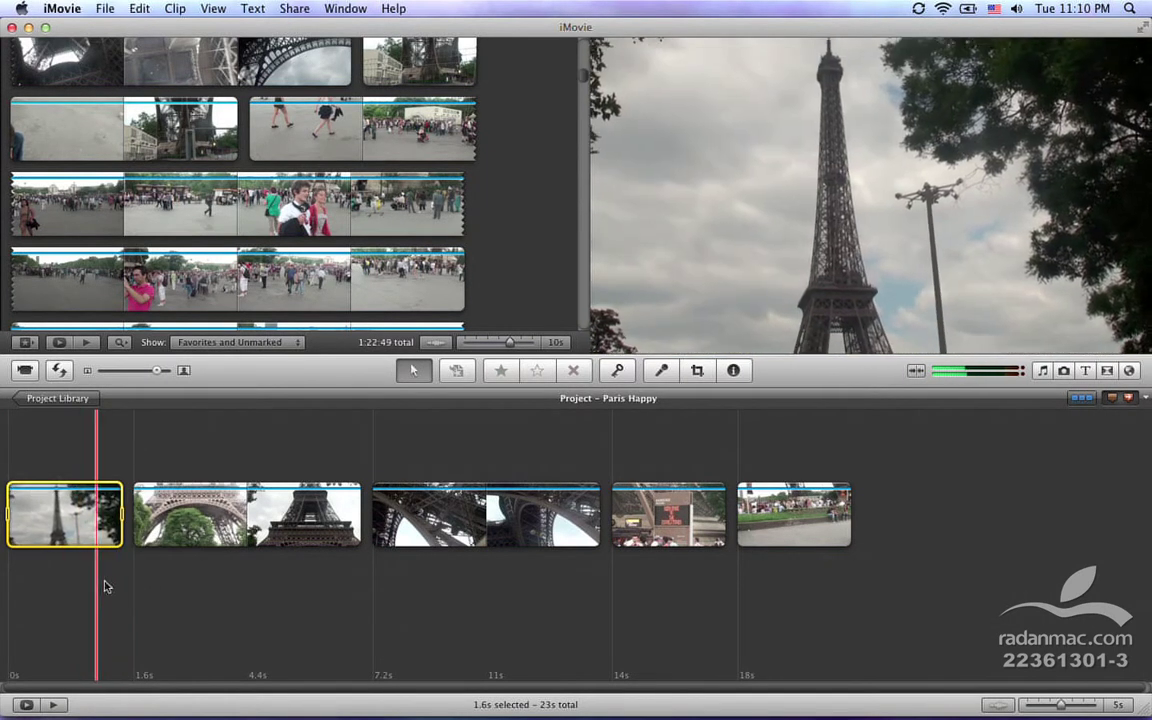
Step: Play the project across the cut between the first and second clips to check the trimmed opening
key(space)
key(space)
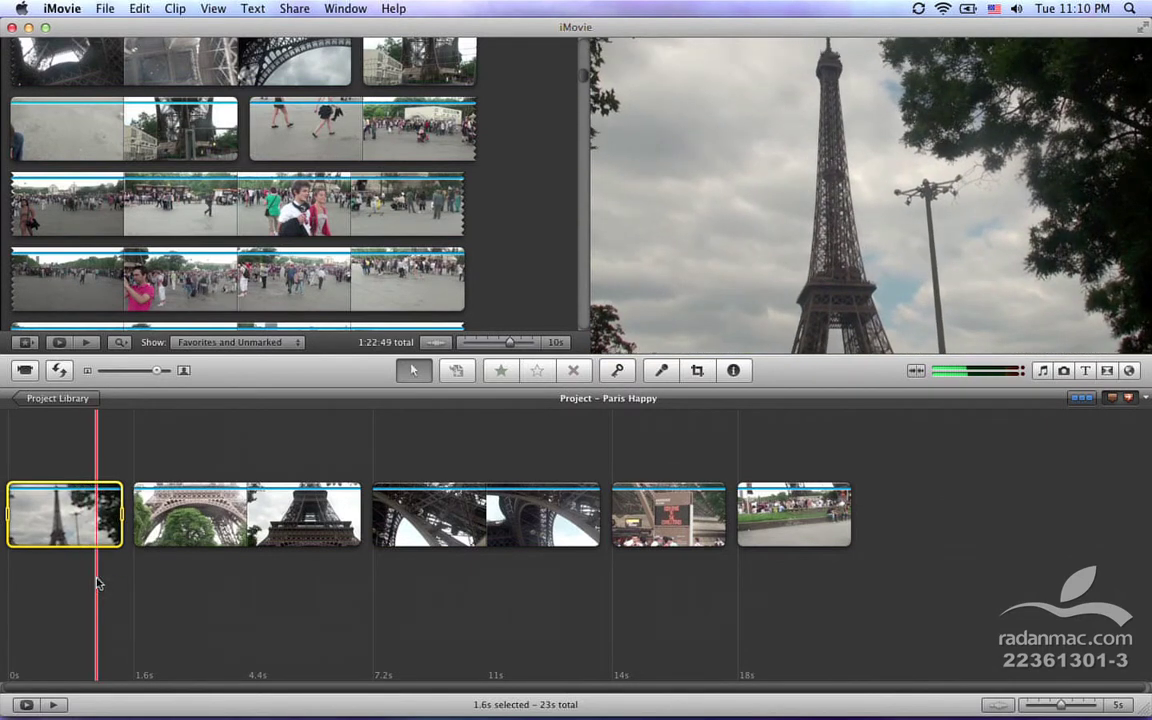
key(space)
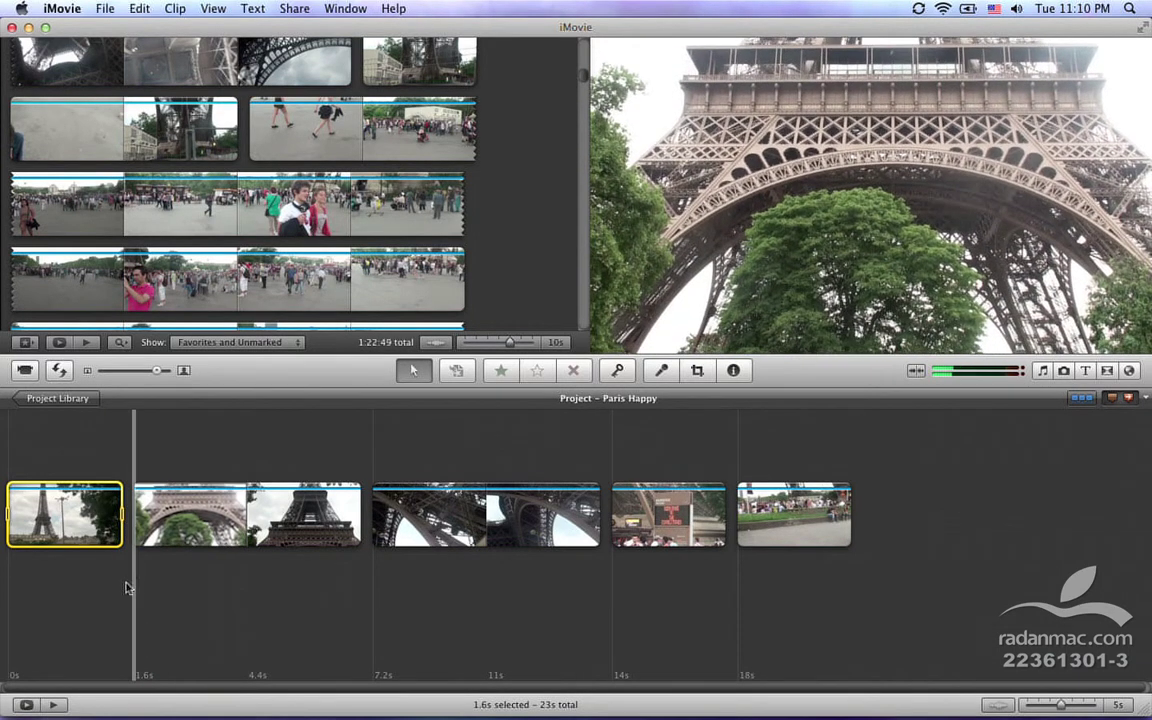
click(152, 589)
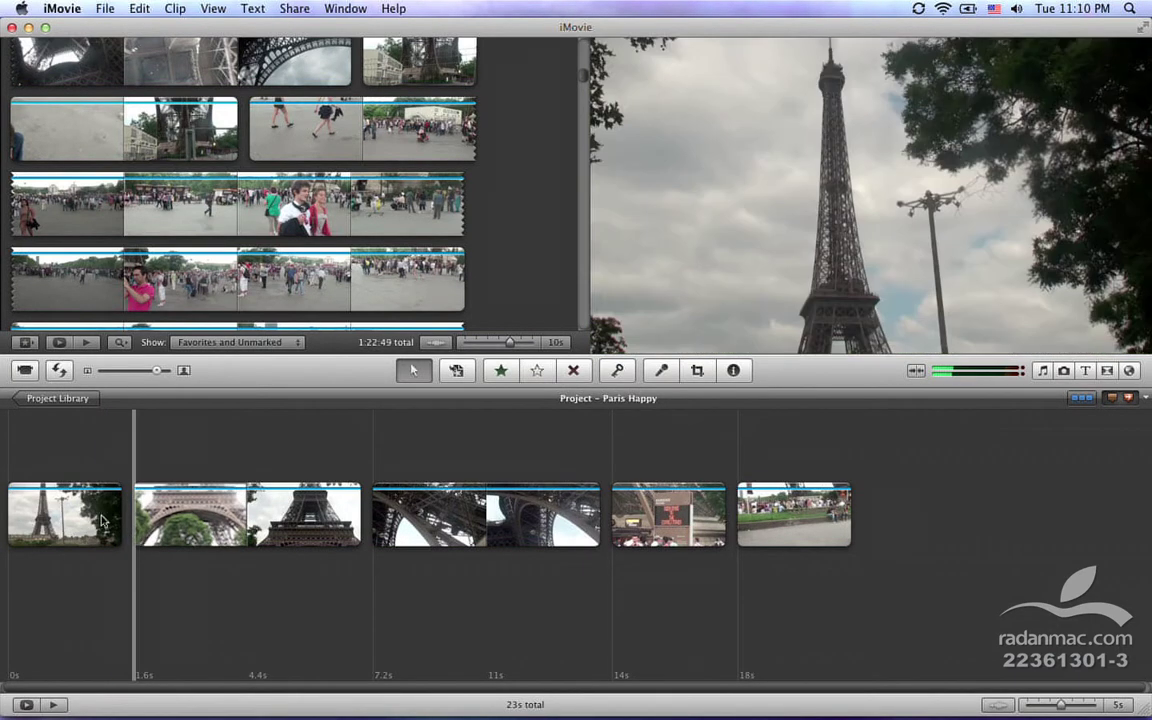
click(345, 8)
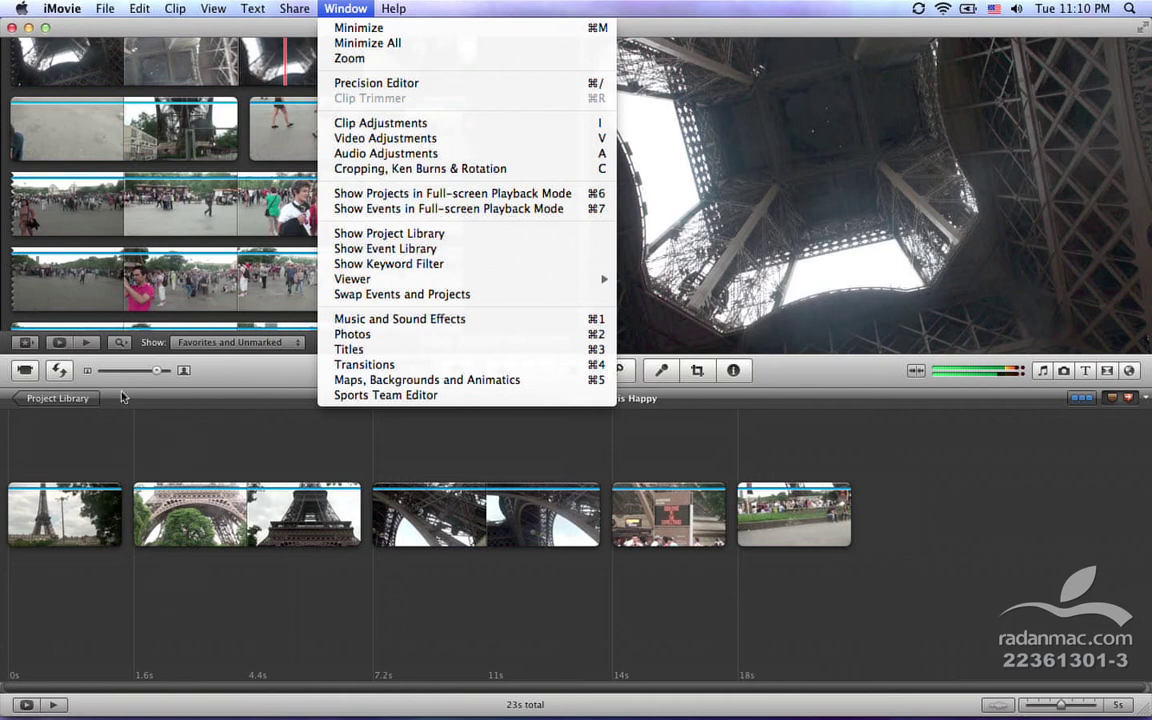
click(133, 586)
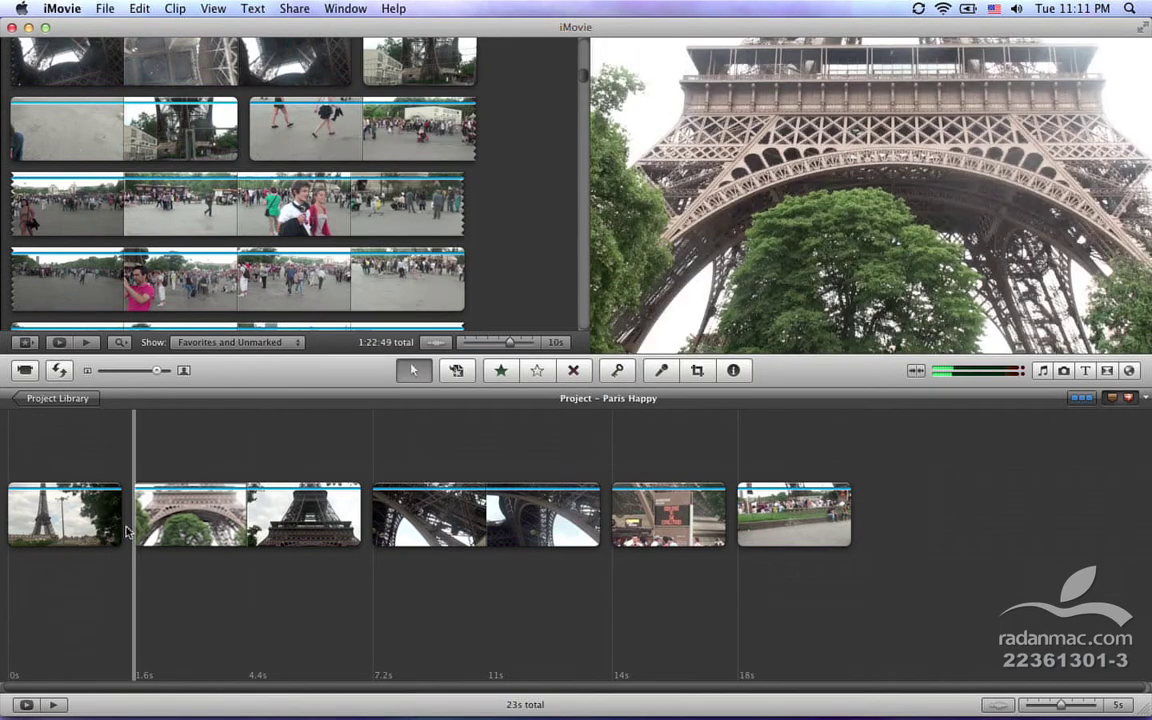
click(127, 532)
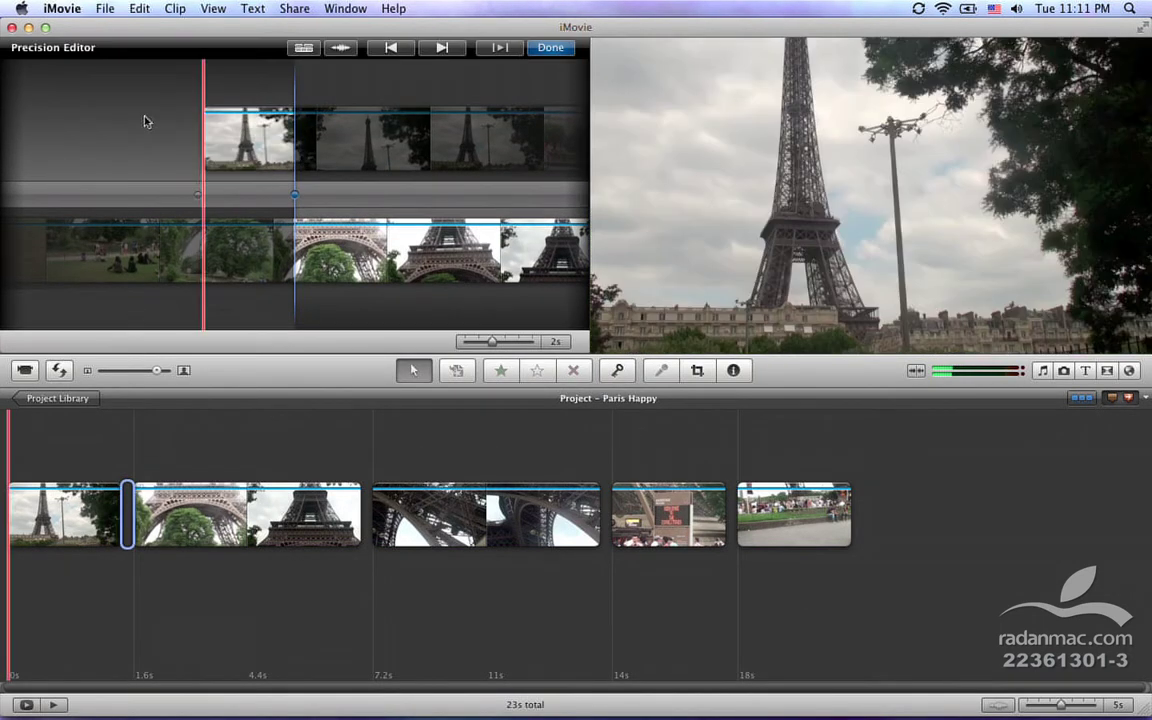
click(135, 620)
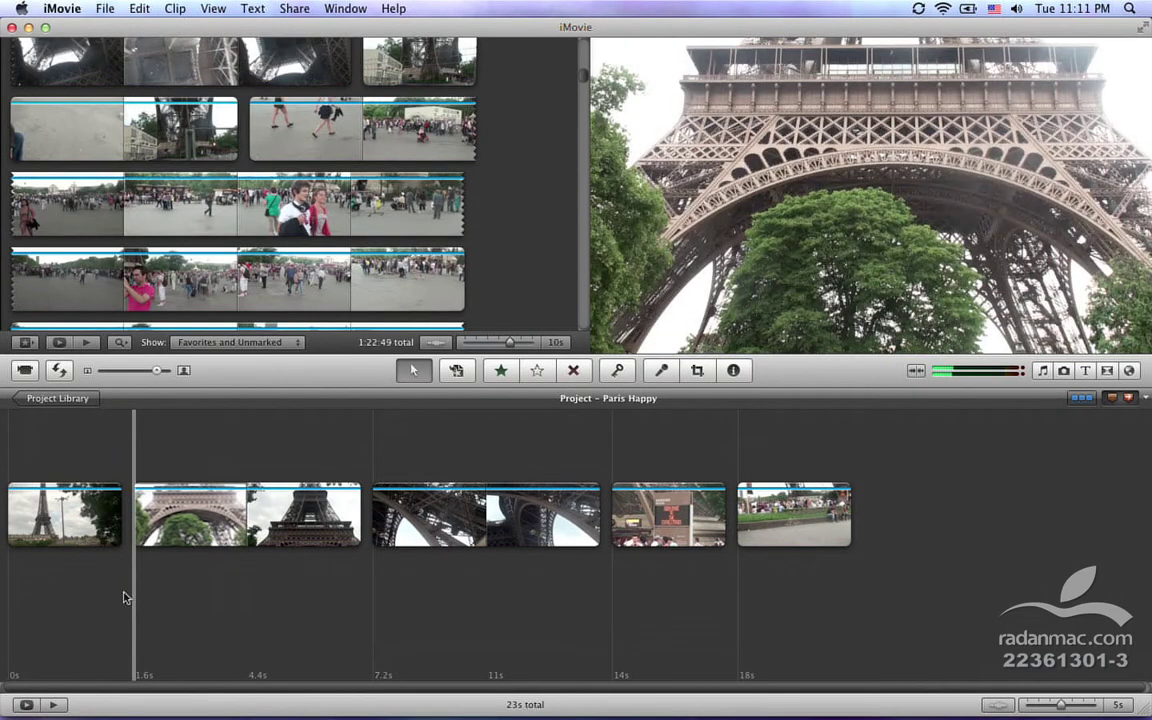
Step: Open the Precision Editor and step through the edit points to the cut between the first and second clips
click(345, 8)
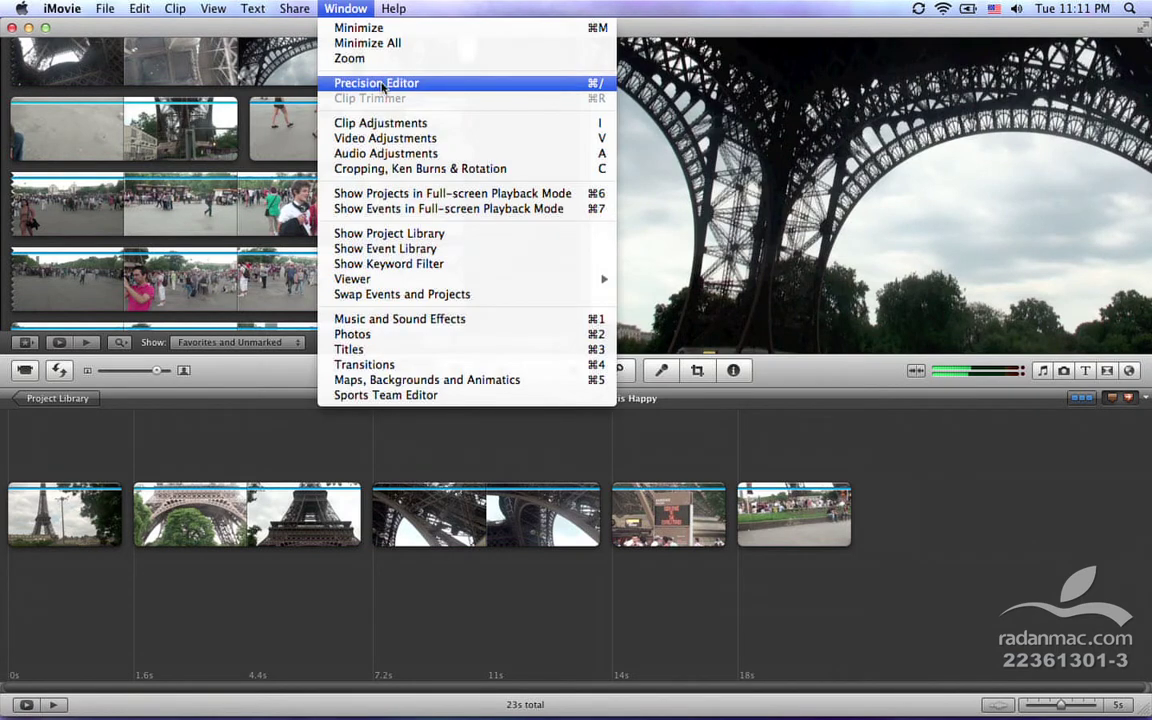
click(381, 84)
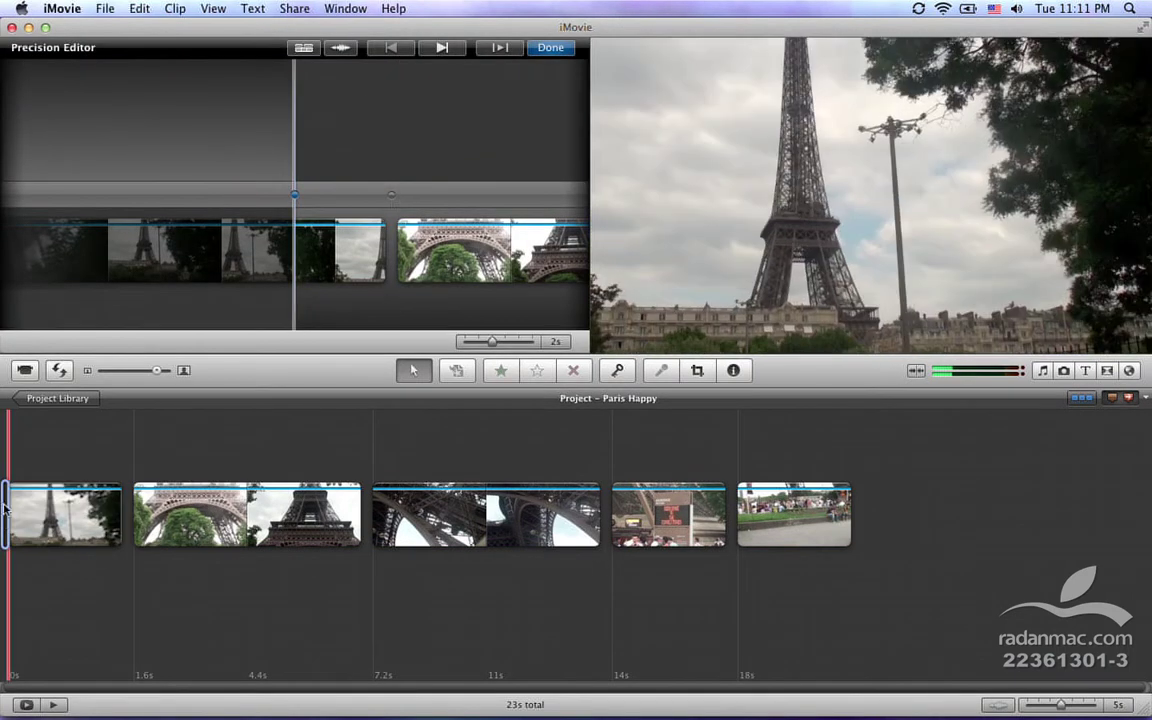
click(441, 47)
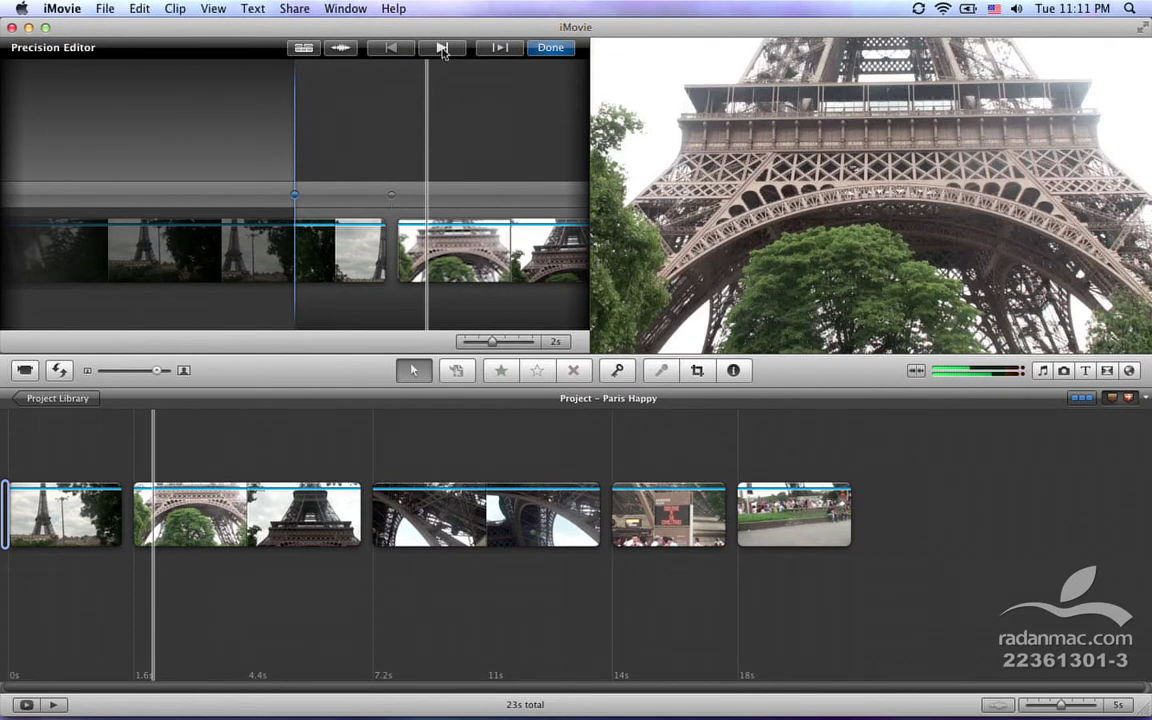
click(442, 48)
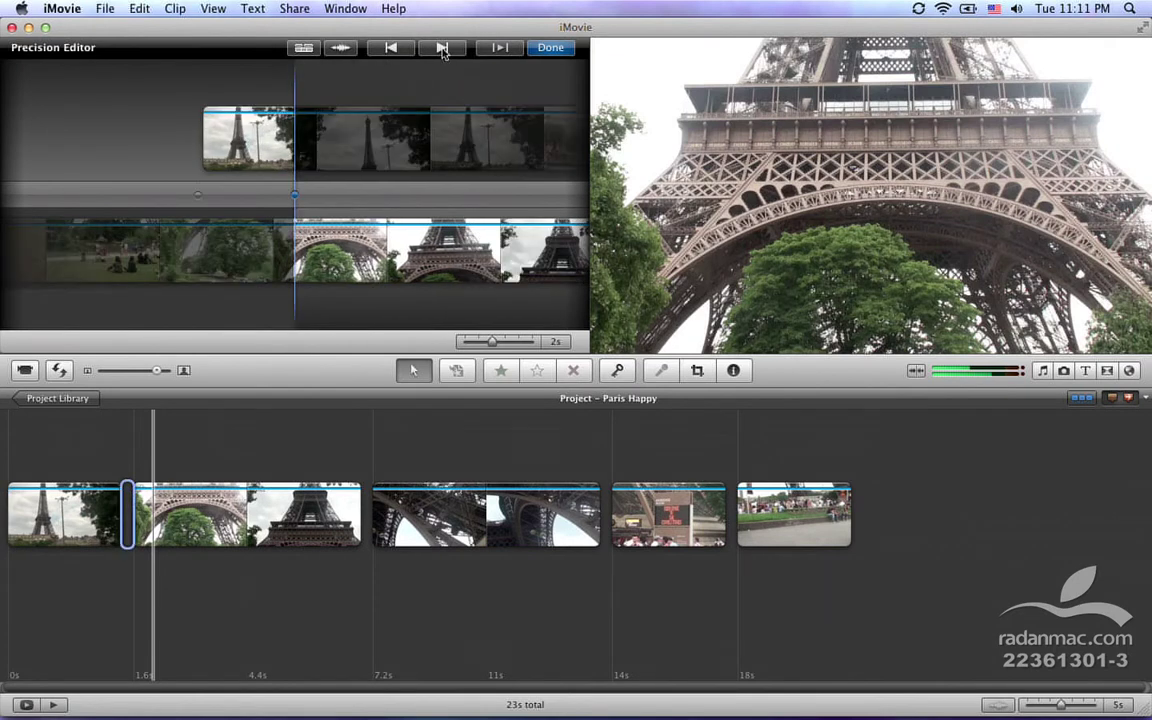
click(442, 48)
click(442, 48)
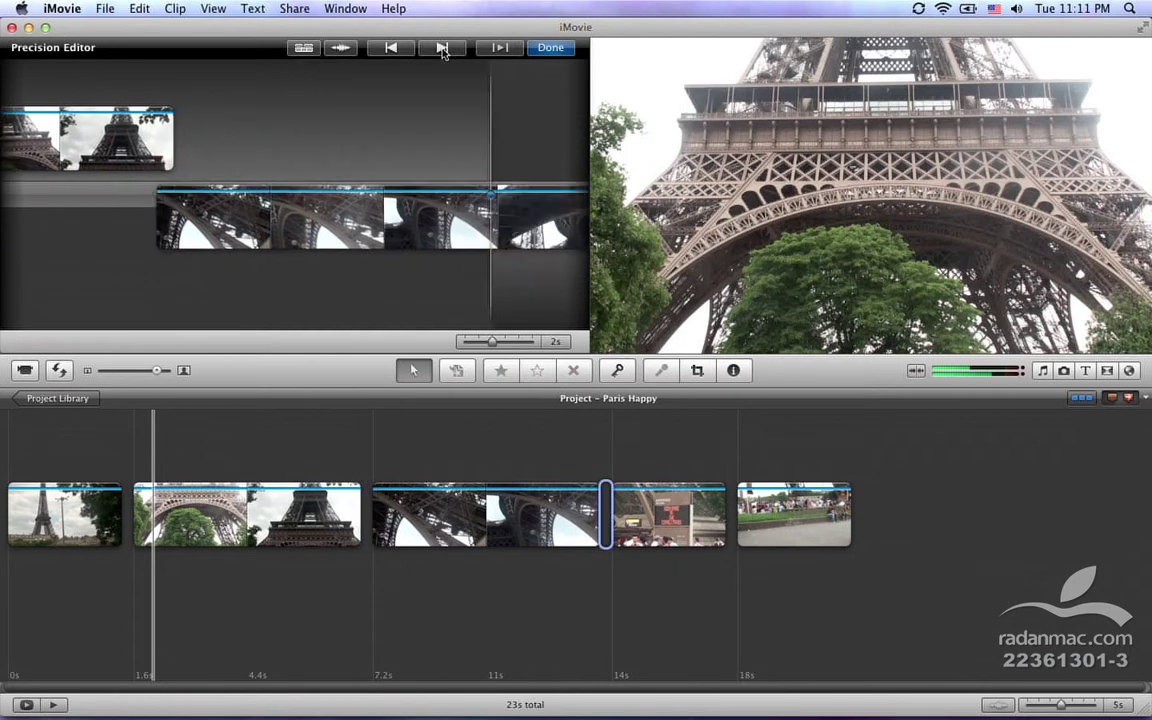
click(388, 50)
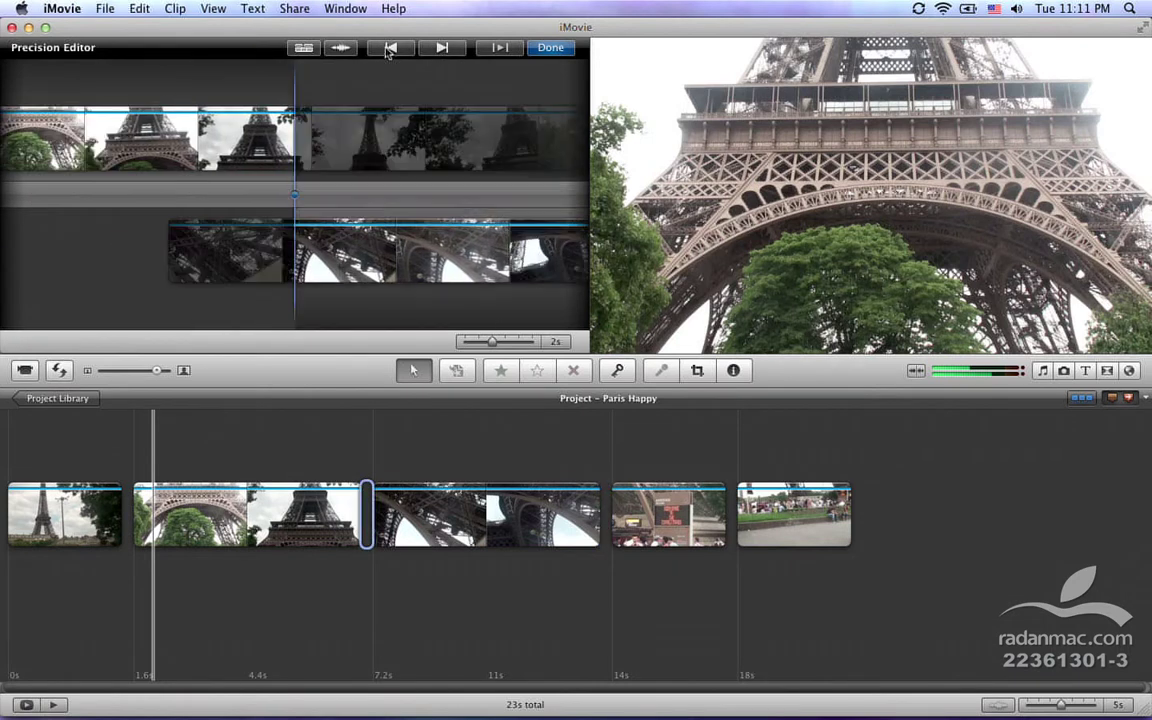
click(388, 50)
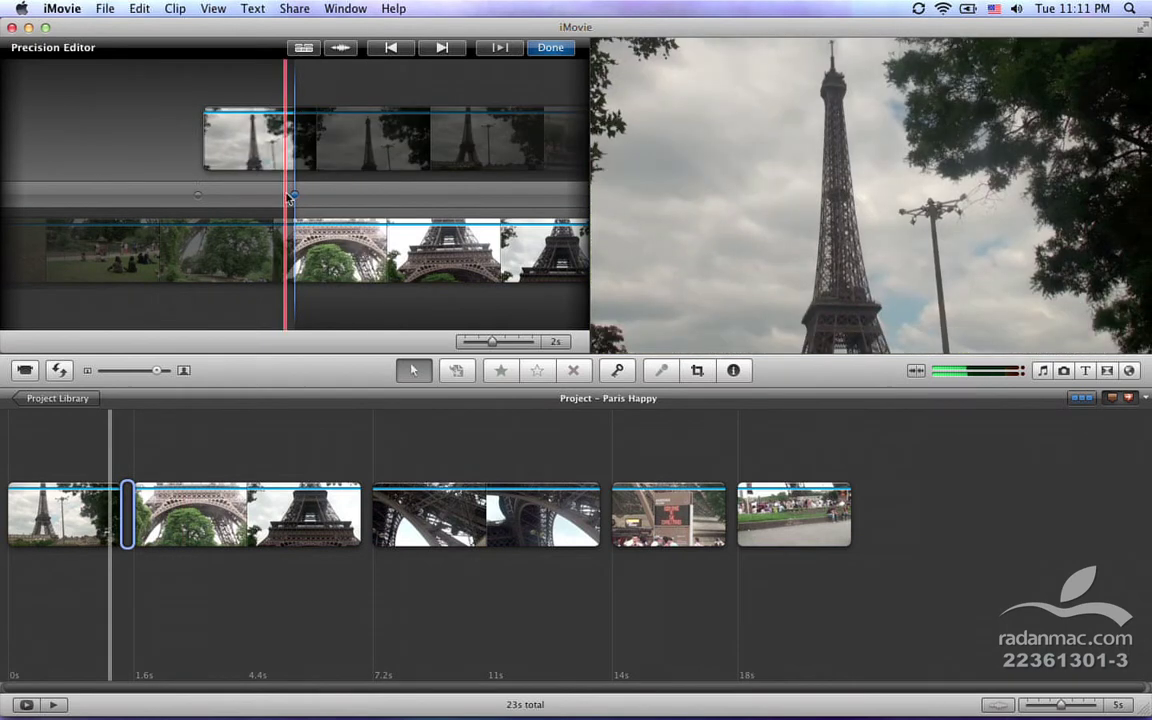
Step: Fine-tune the cut point between the first and second clips to about 1.6 s in the Precision Editor
key(space)
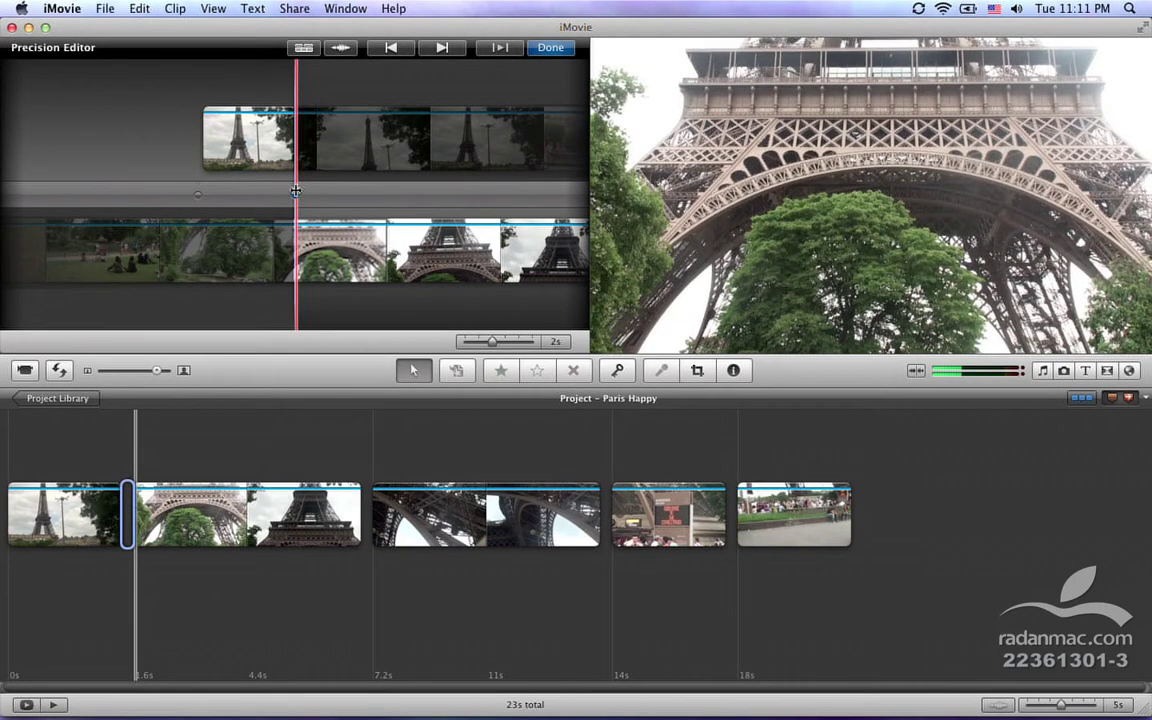
mouse_move(298, 194)
mouse_down()
mouse_move(324, 194)
mouse_move(293, 195)
mouse_up()
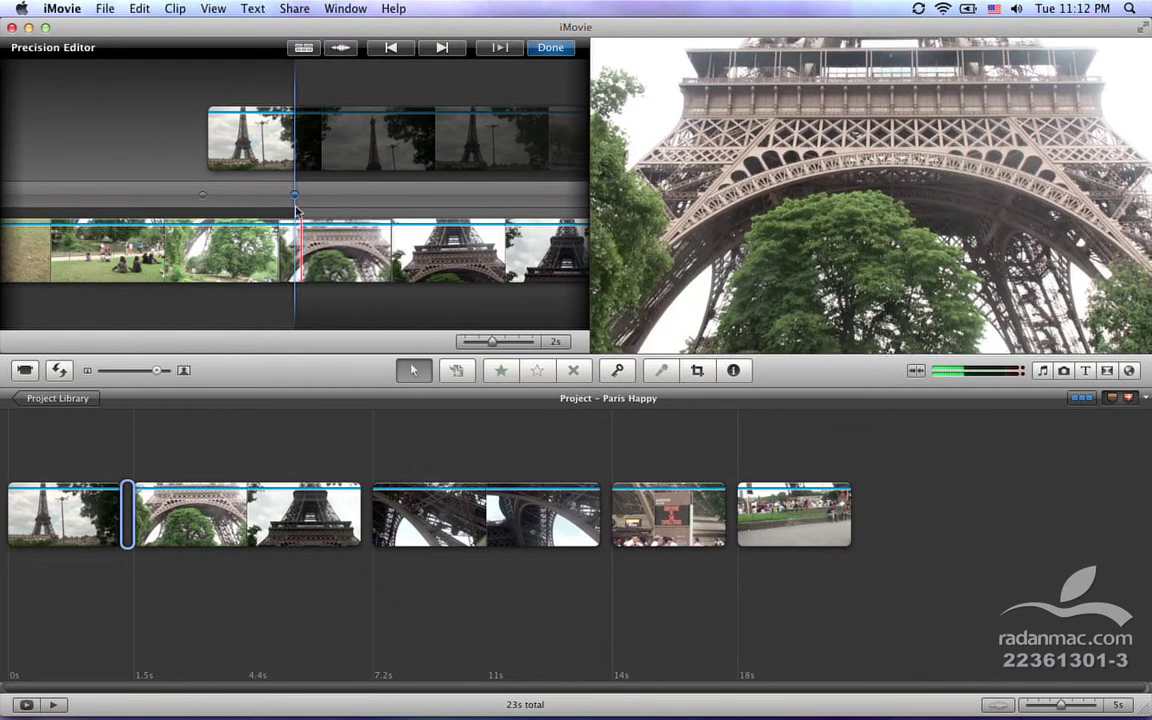
mouse_move(293, 195)
mouse_down()
mouse_move(368, 199)
mouse_move(294, 195)
mouse_up()
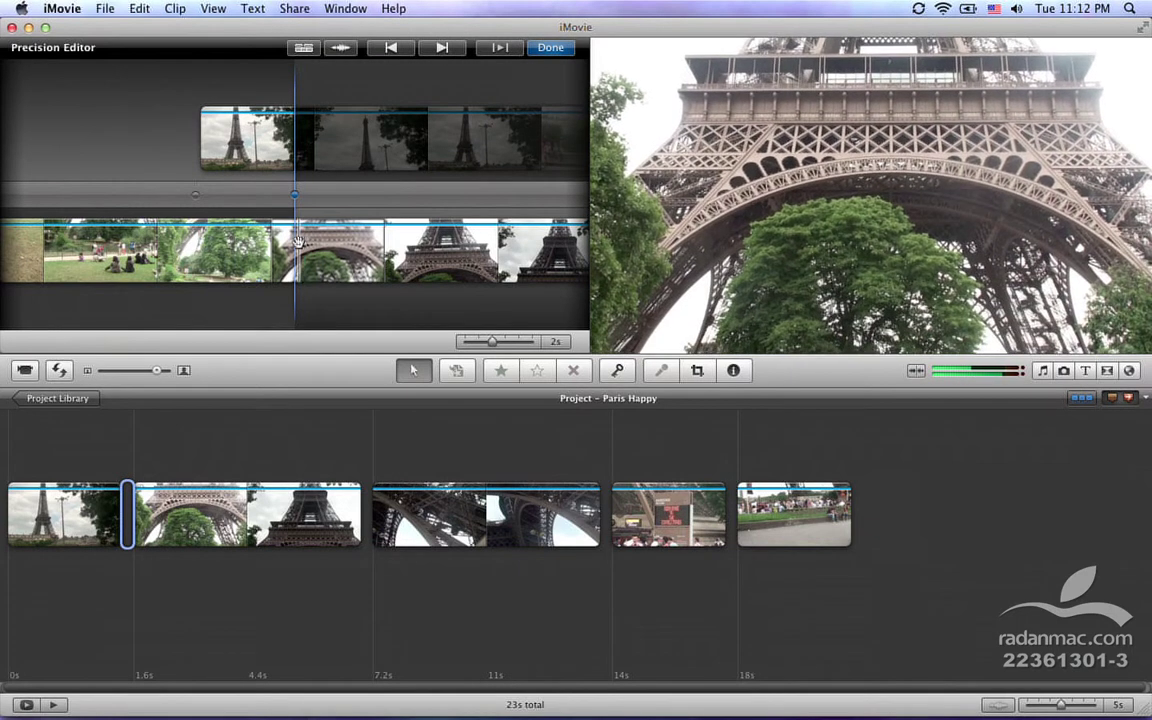
Step: Slide the second clip's footage against the cut so it starts later, and preview the edit
drag(296, 241, 348, 242)
drag(350, 241, 336, 246)
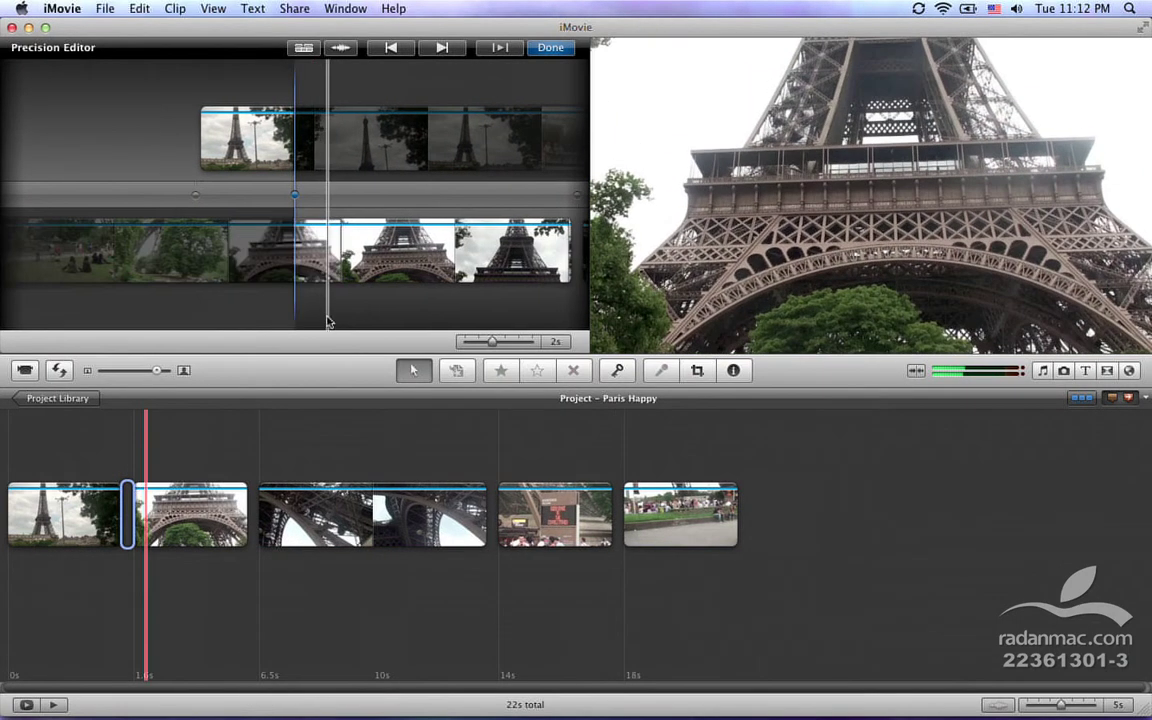
key(space)
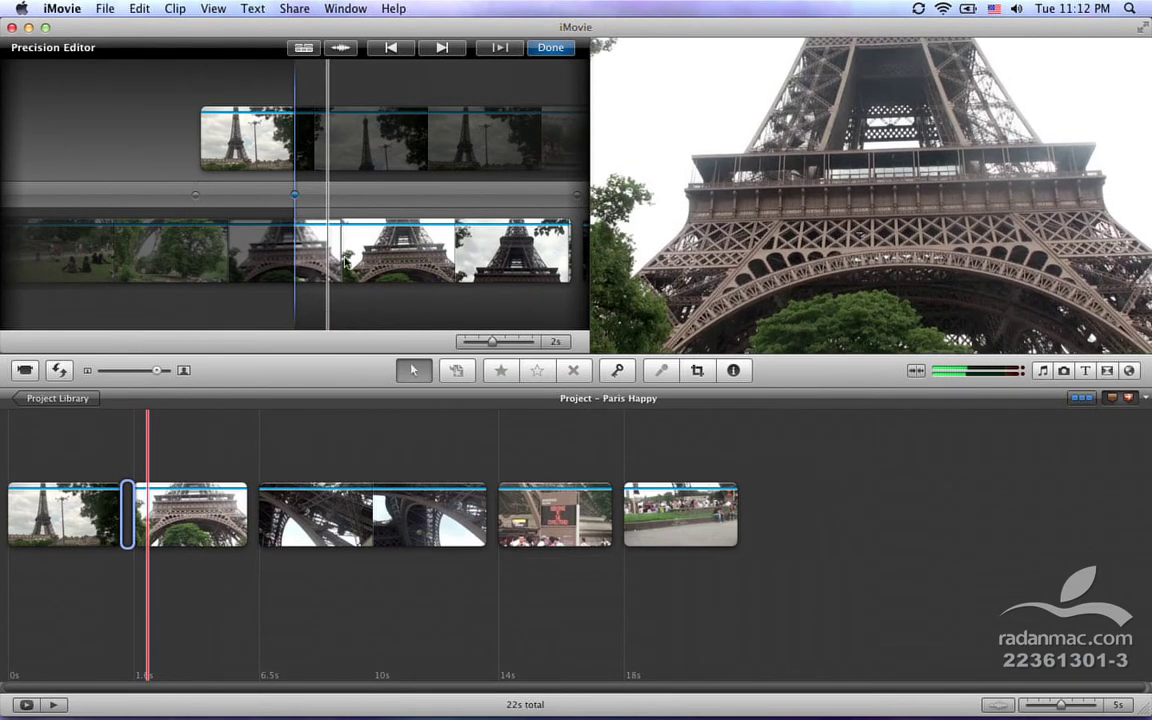
Step: Show the audio waveforms in the Precision Editor and offset the second clip's audio start by 0.1 s
click(334, 50)
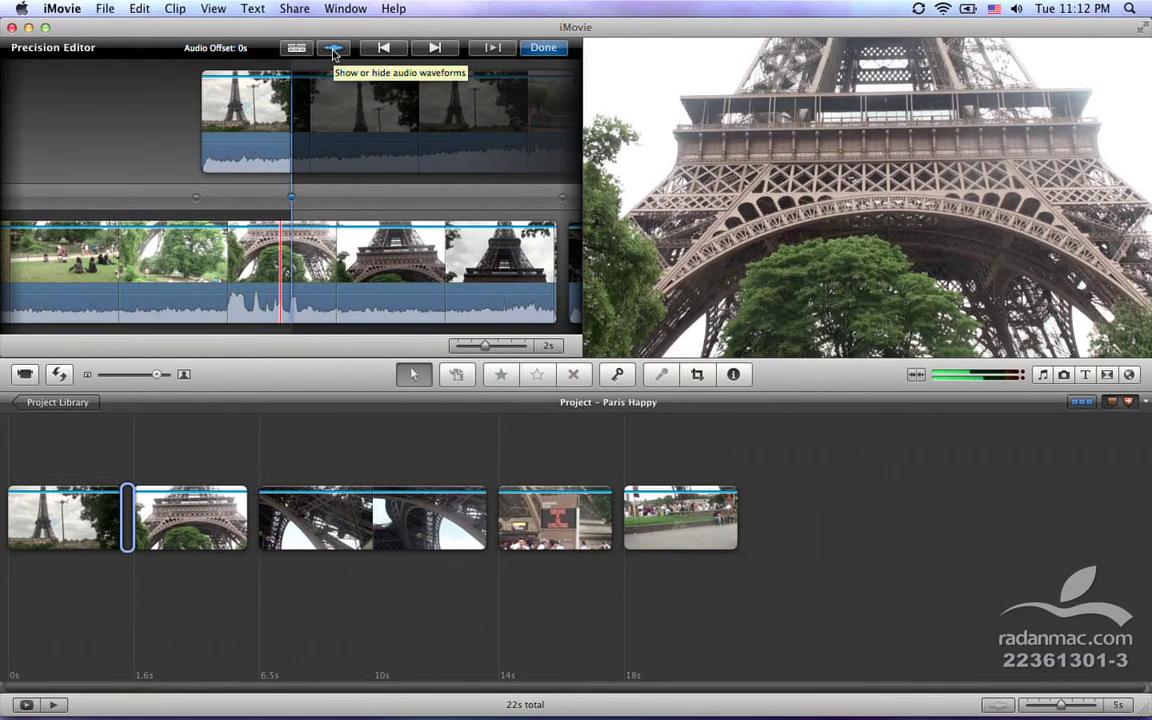
click(333, 52)
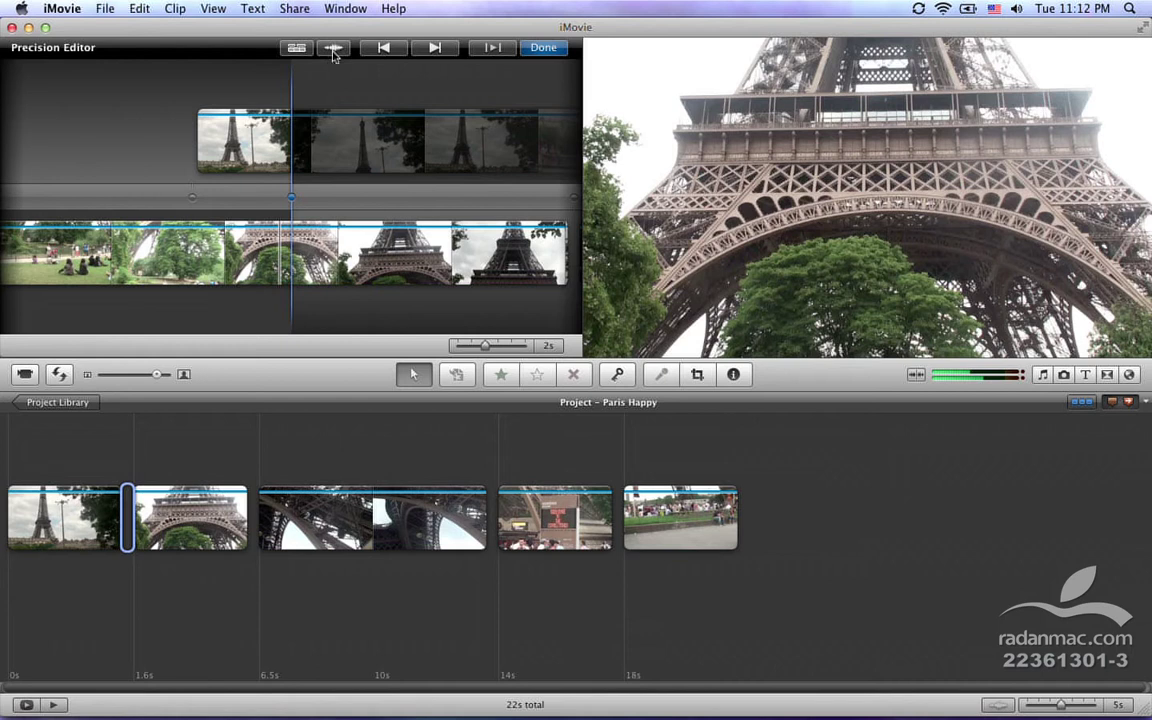
click(333, 50)
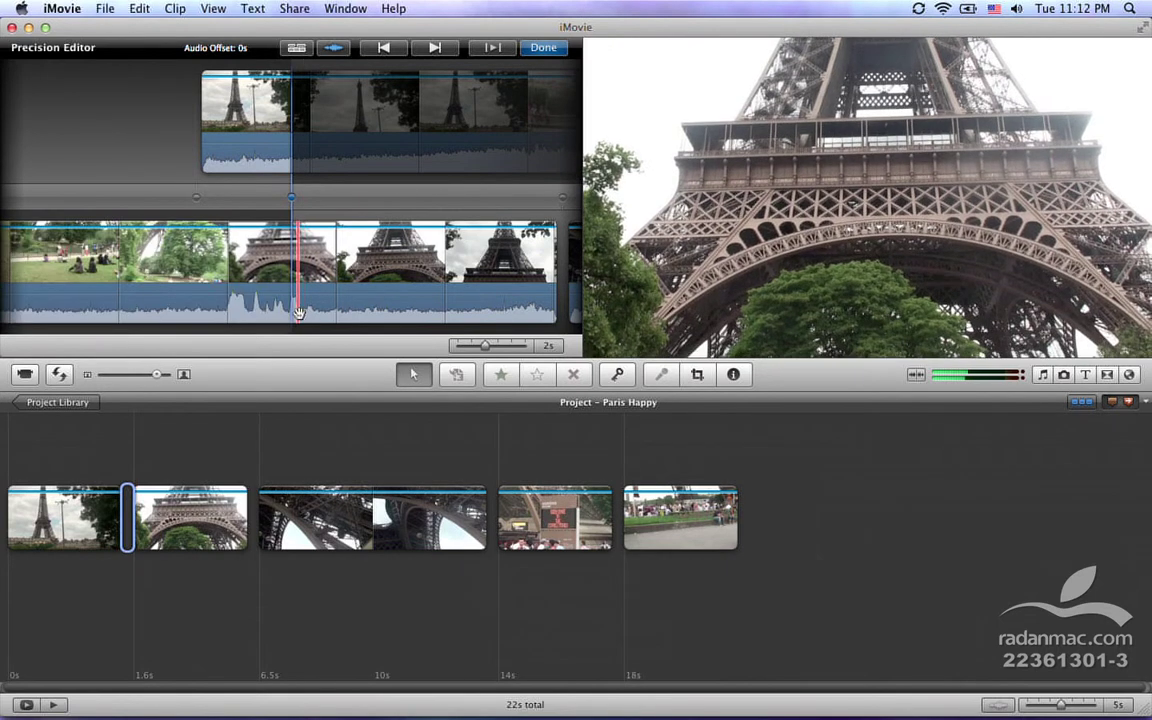
drag(291, 292, 300, 291)
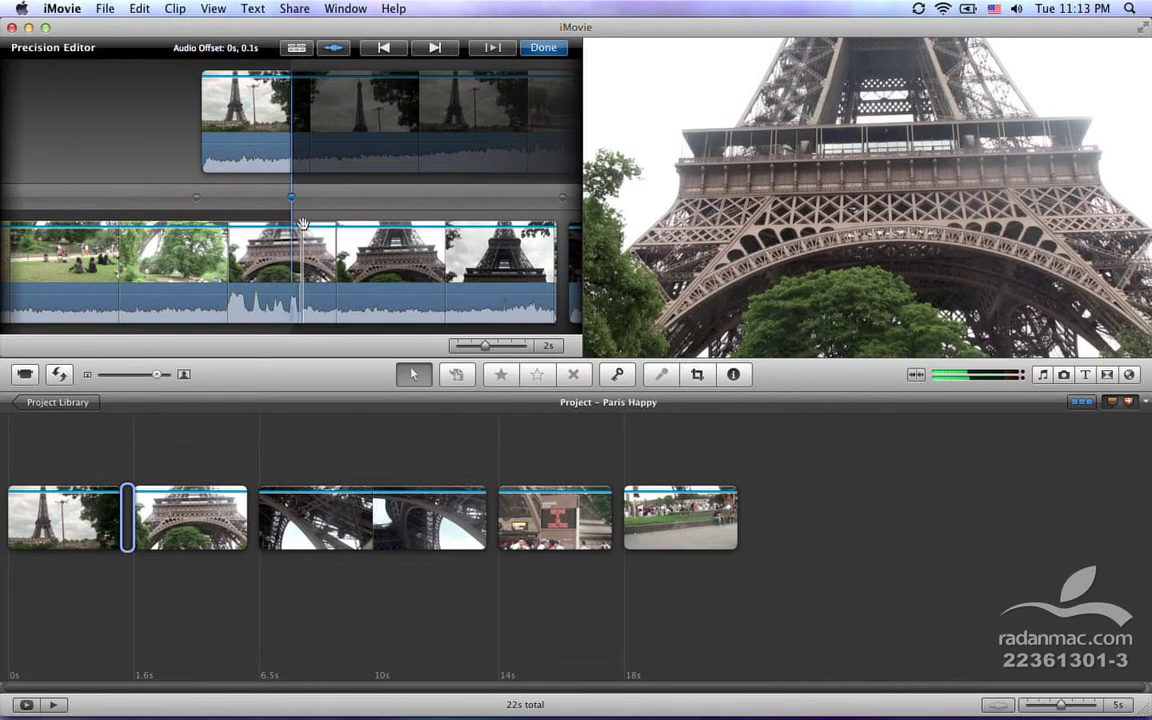
Step: Play back the edit between the first and second clips and close the Precision Editor
key(space)
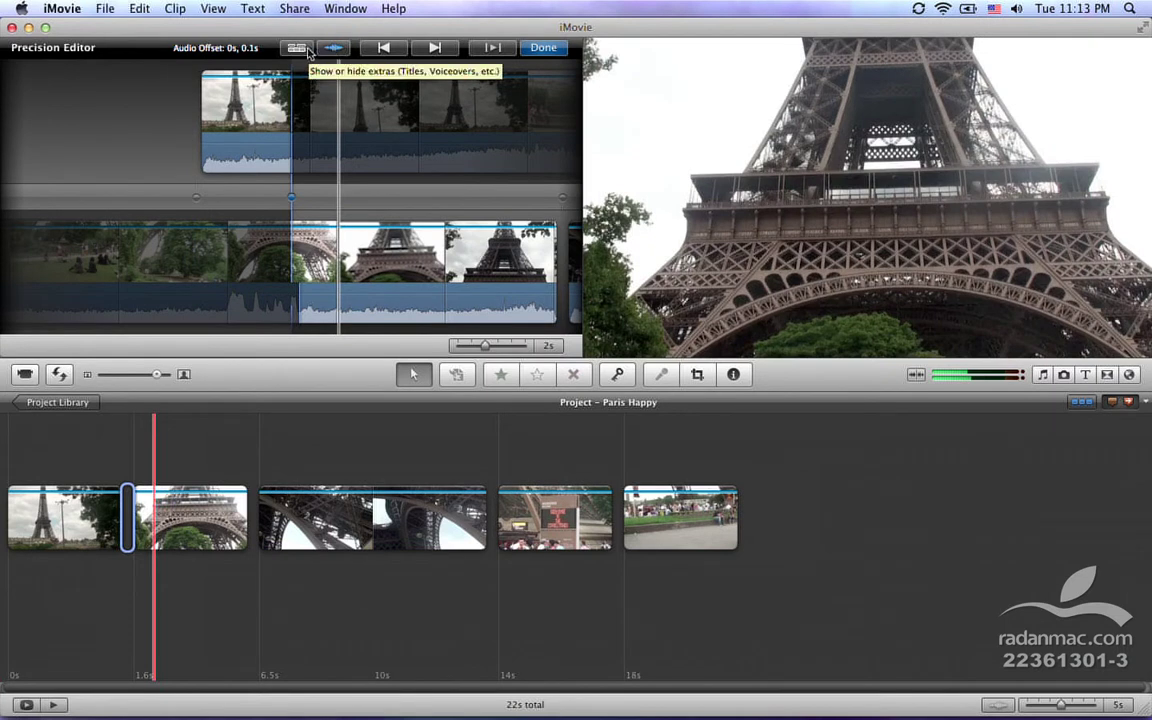
click(308, 53)
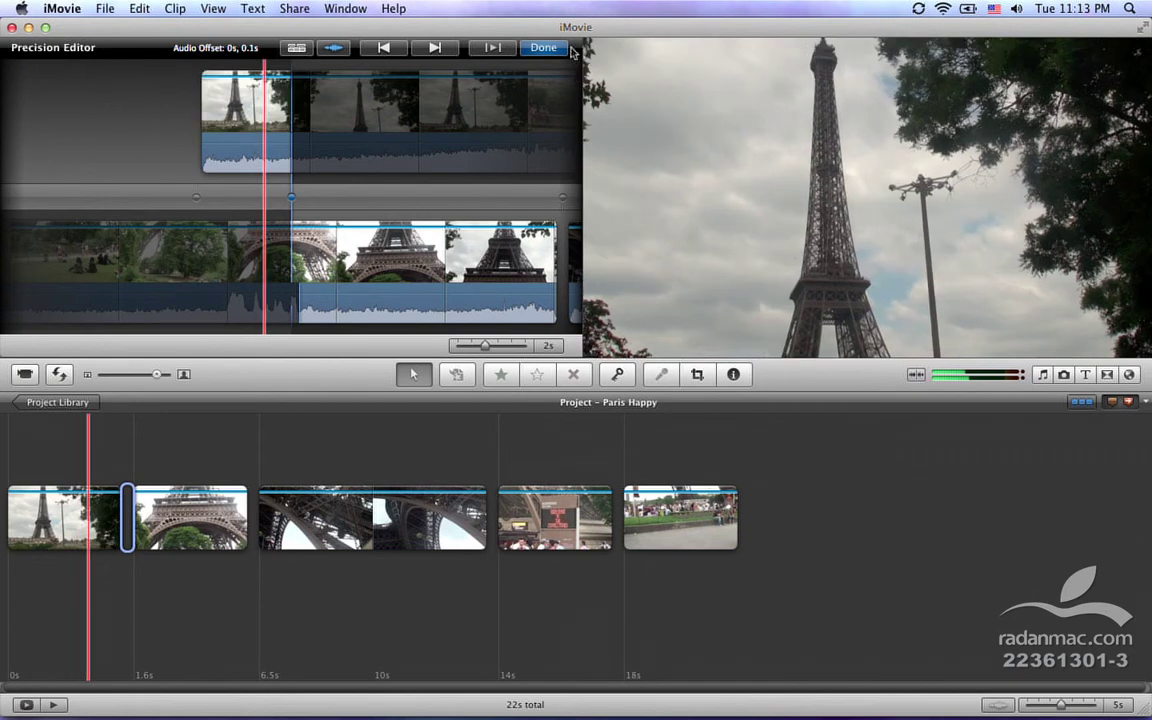
key(Escape)
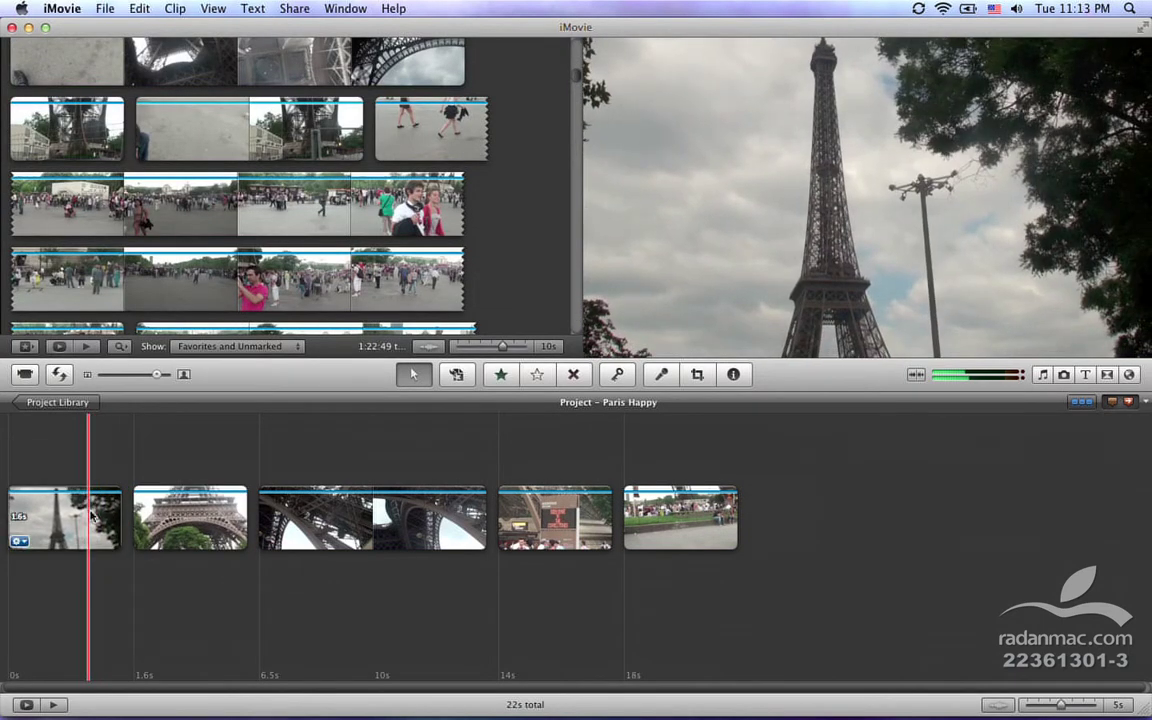
Step: Select about 1.1 s of the first clip and review the Trim to Selection and Clip Trimmer commands available for it
drag(106, 515, 23, 525)
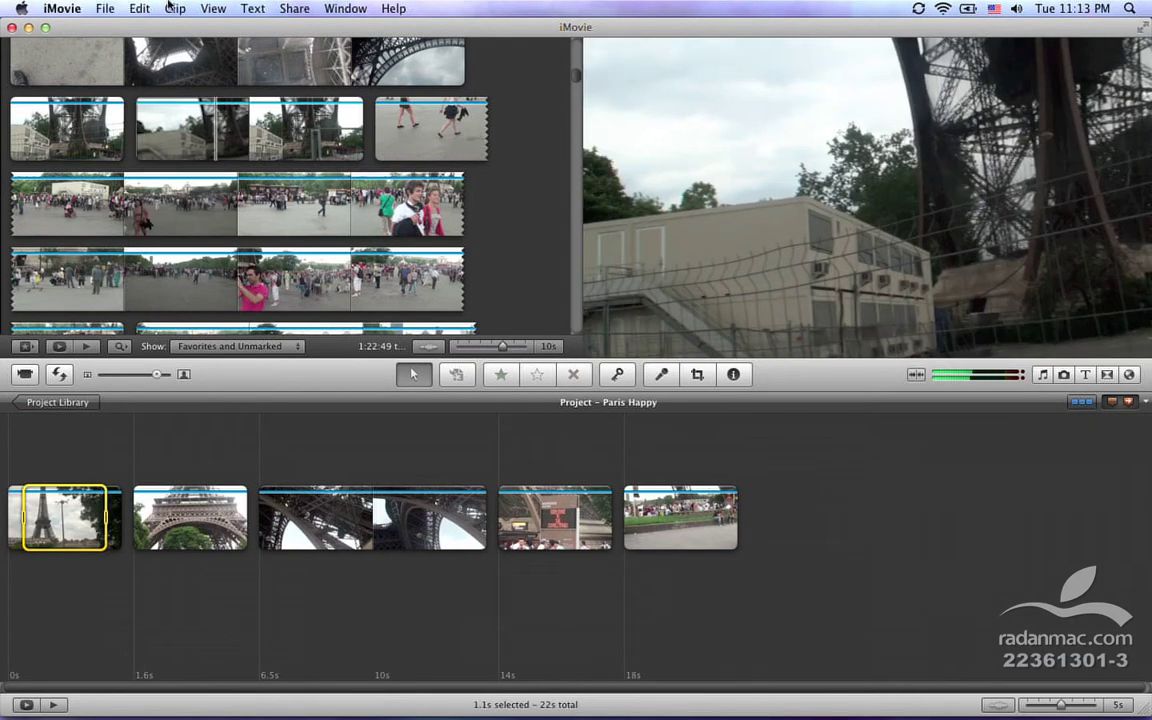
click(174, 8)
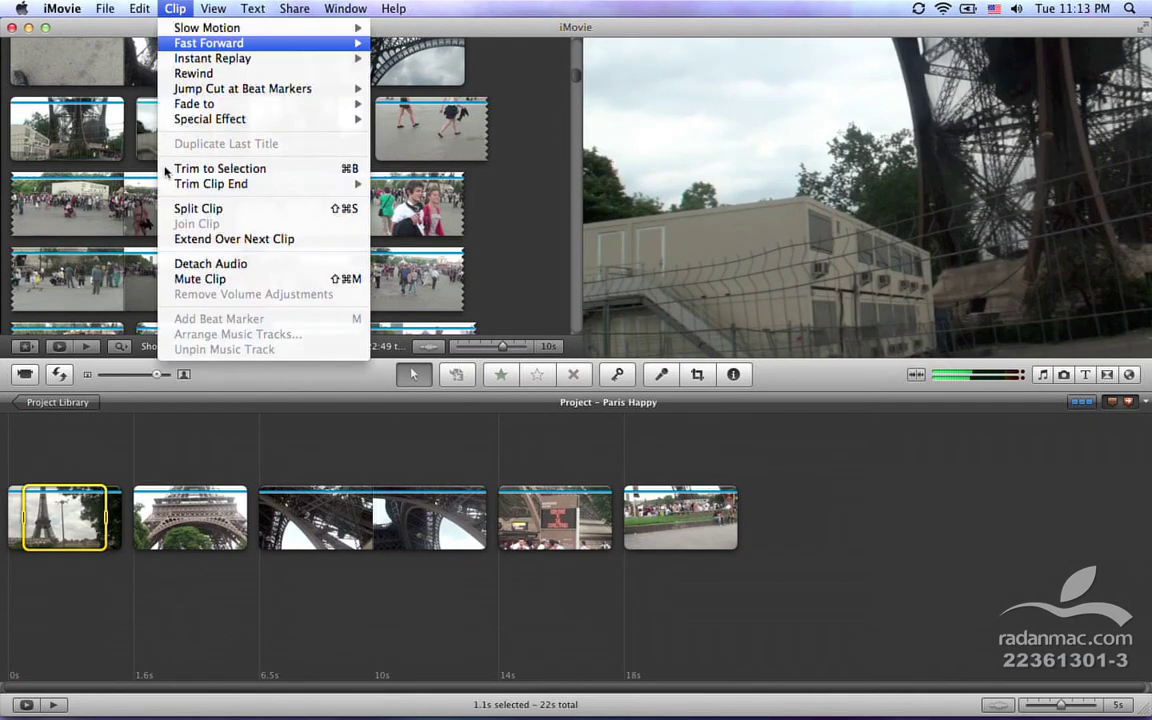
click(222, 169)
click(338, 9)
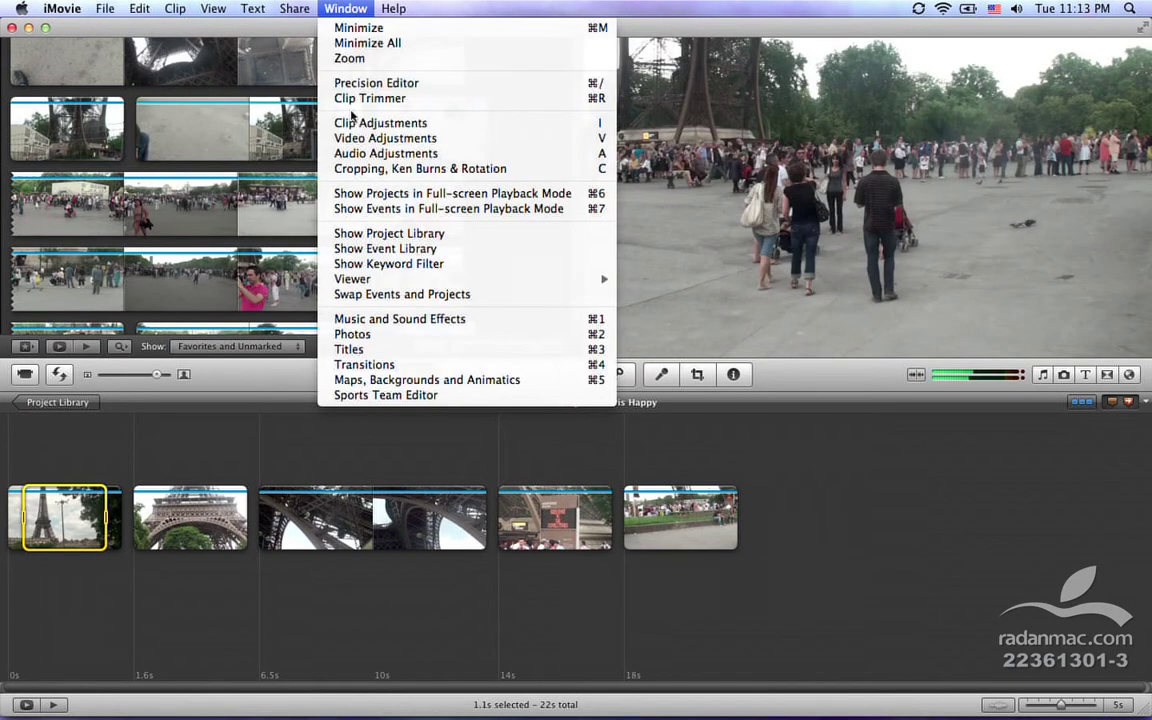
click(110, 590)
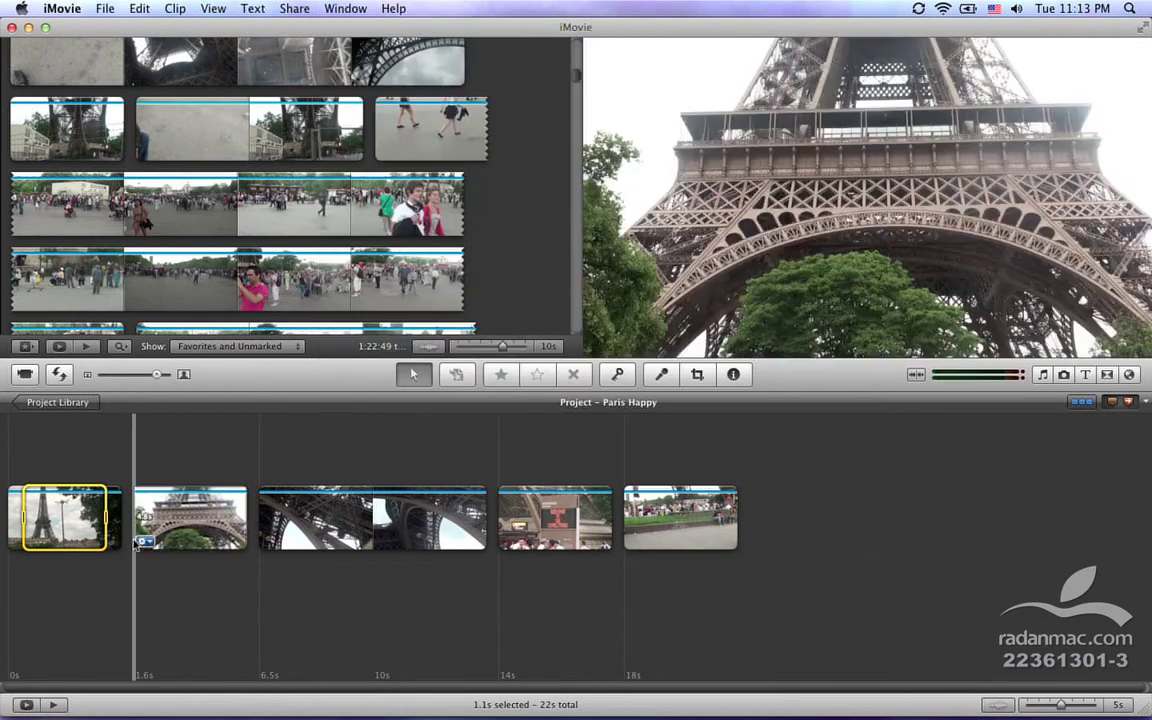
Step: Open the Precision Editor at the cut between the first and second clips and switch it to the cut between the second and third
click(127, 535)
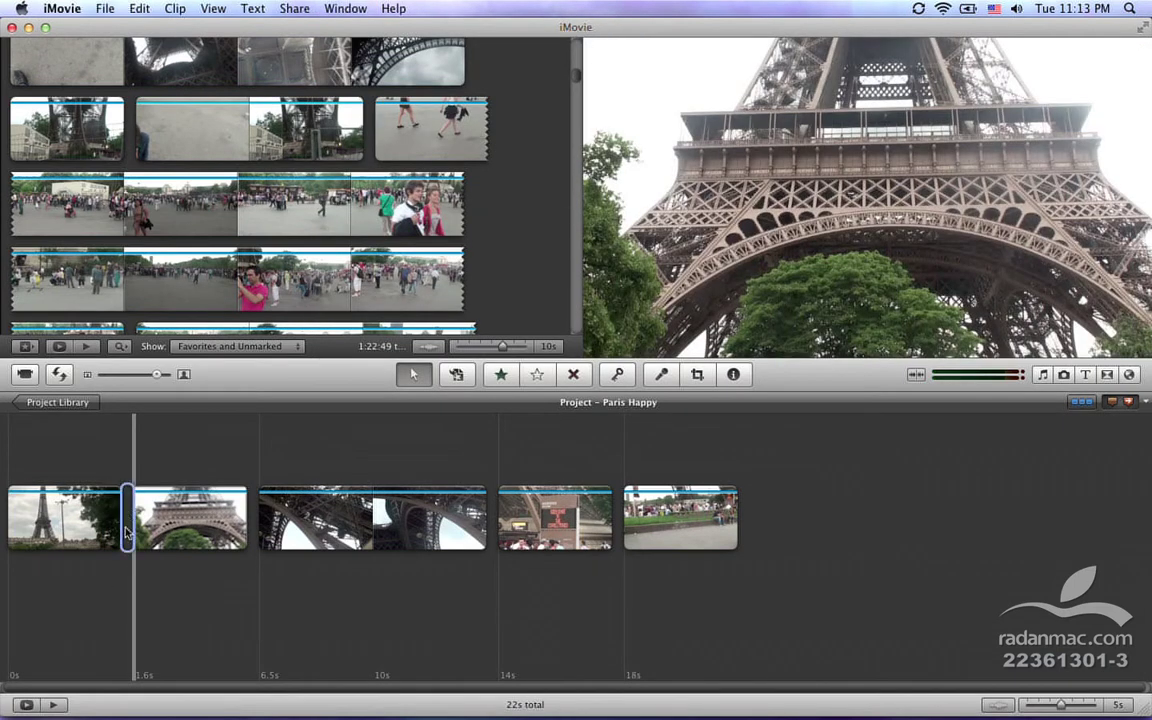
click(127, 517)
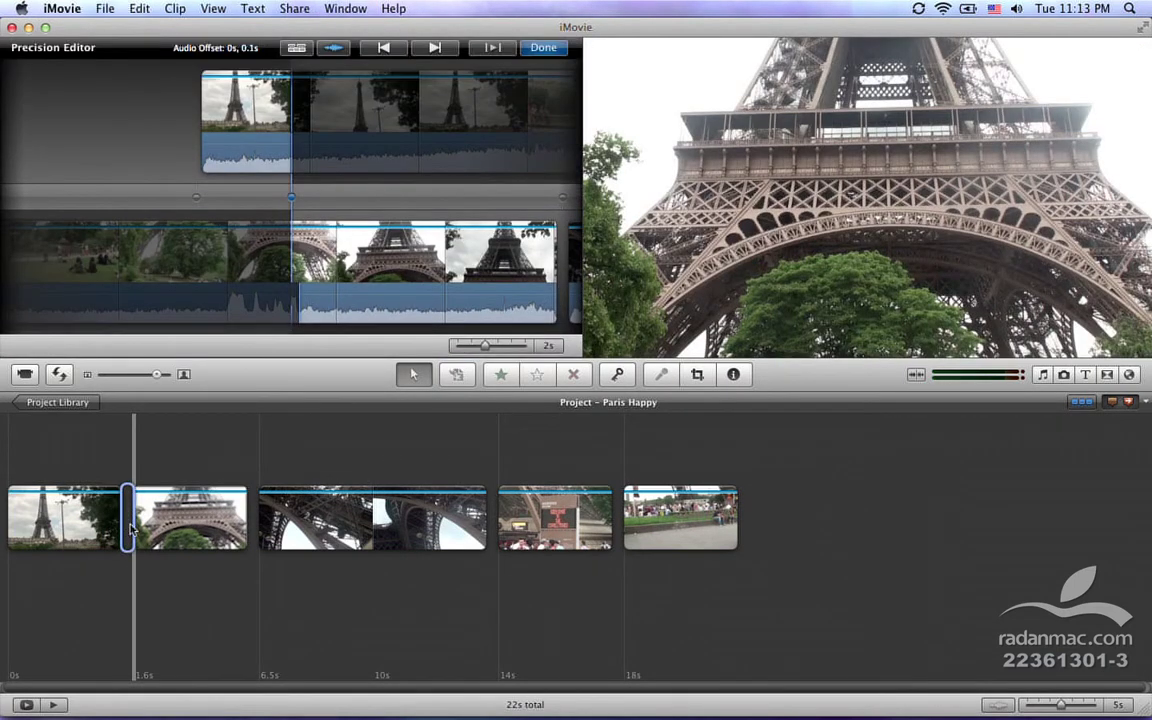
click(252, 530)
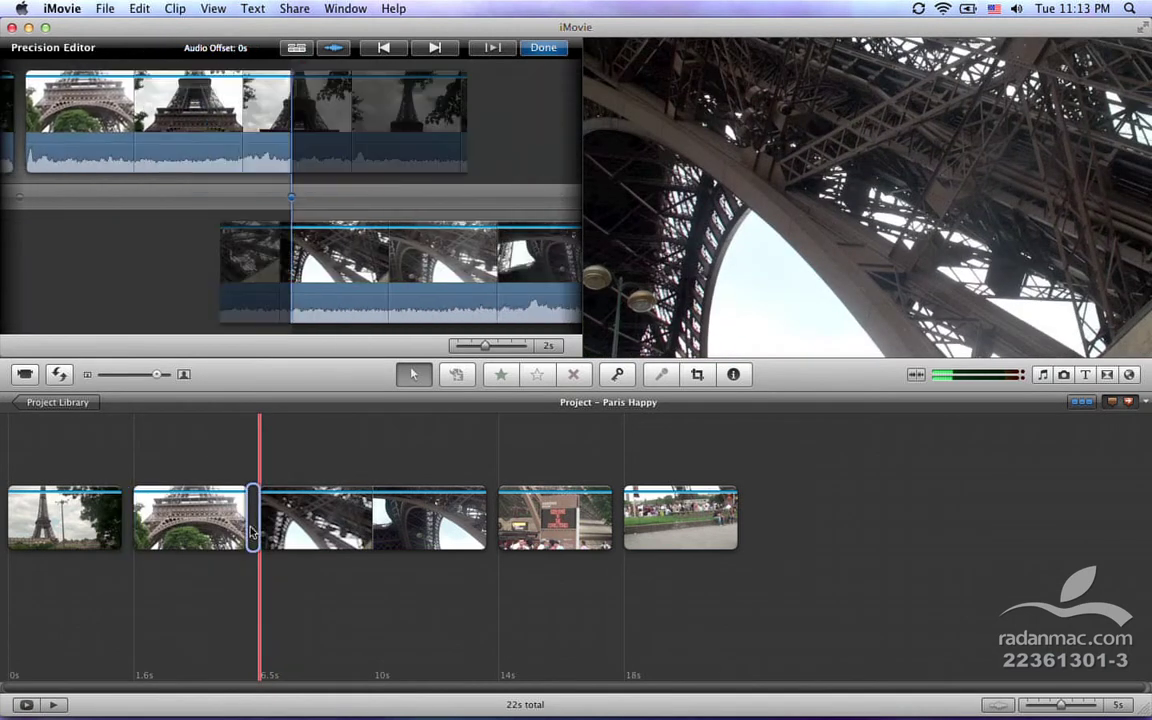
click(345, 8)
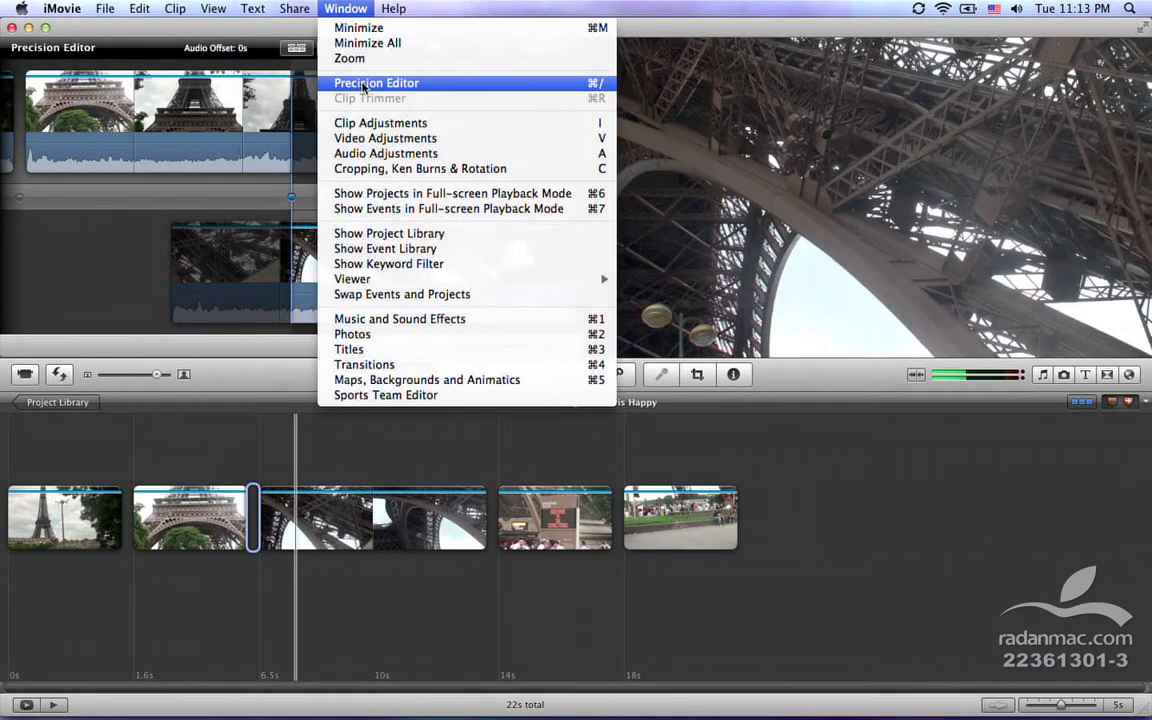